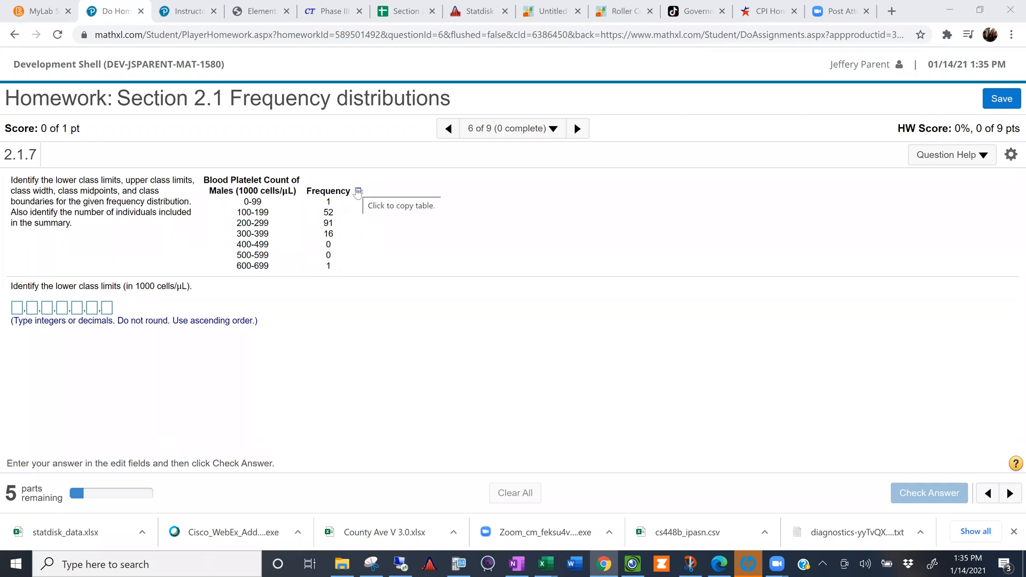
Copy the homework's blood platelet count frequency table to the clipboard and paste it into Statdisk's Sample Editor starting at the first cell
{"action": "left_click", "coordinate": [357, 192]}
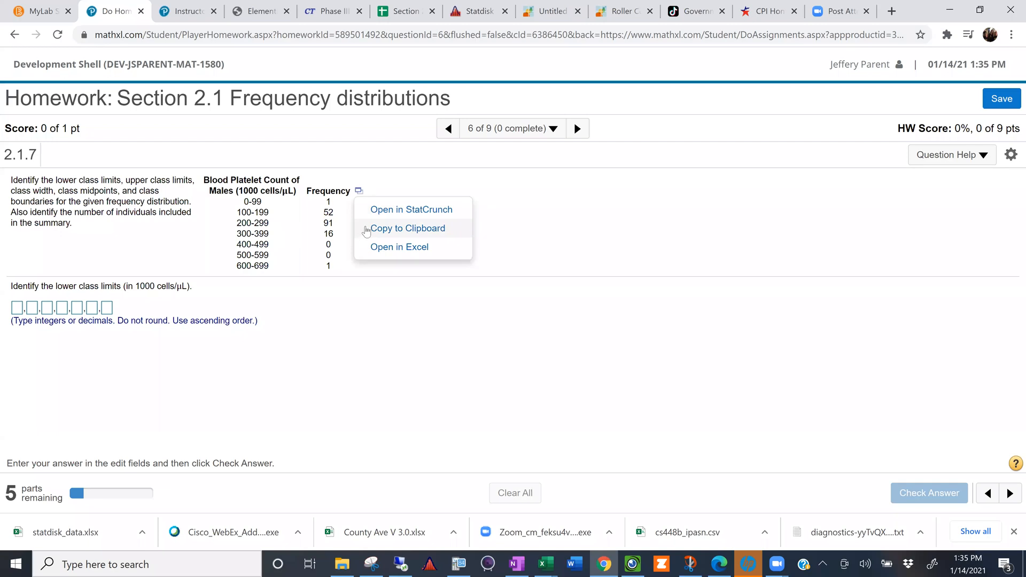
{"action": "left_click", "coordinate": [366, 230]}
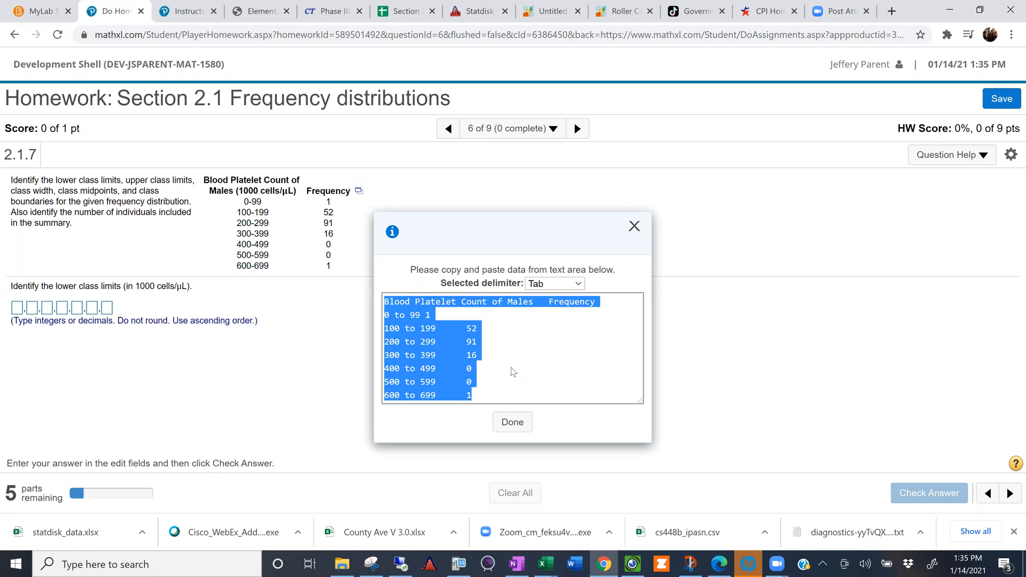
{"action": "left_click", "coordinate": [479, 12]}
{"action": "left_click", "coordinate": [399, 157]}
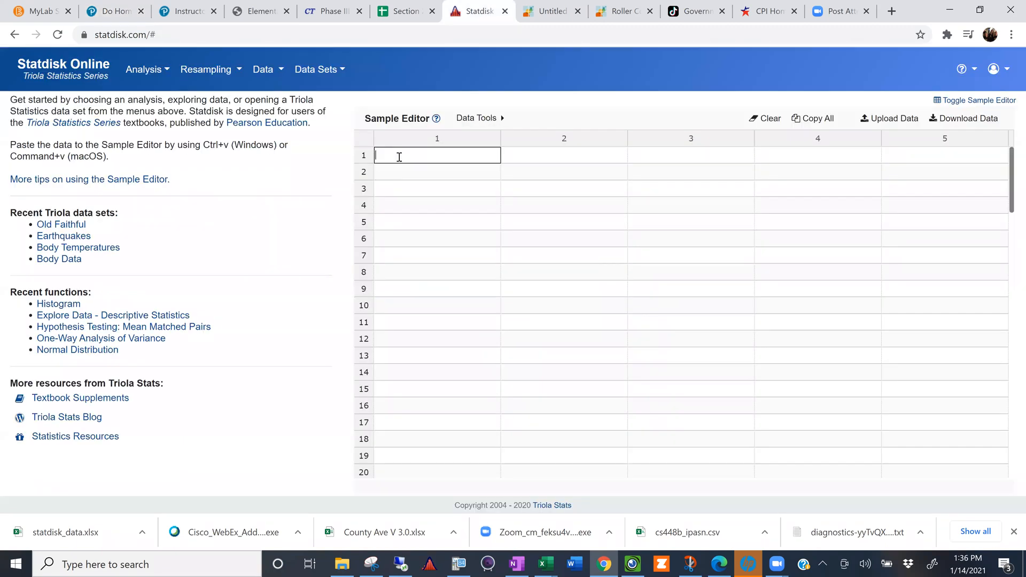
{"action": "type", "text": "Blood Platelet Count of Males\tFrequency 0 to 99\t1 100 to 199\t52 200 to 299\t91 300 to 399\t16 400 to 499\t0 500 to 599\t0 600 to 699\t1"}
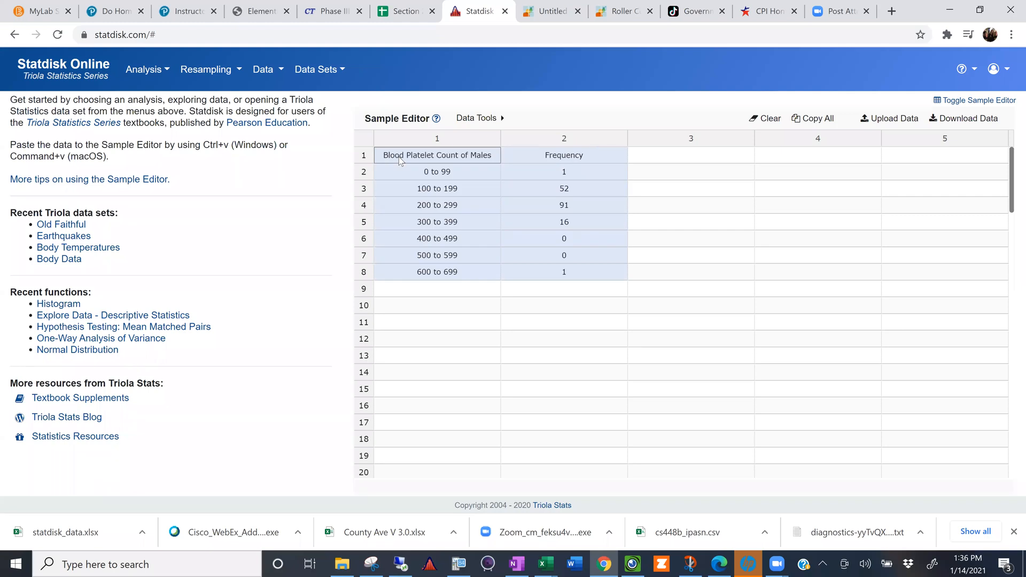
Clear all data from the Sample Editor and load the Old Faithful data set from Elementary Statistics 13th Edition
{"action": "left_click", "coordinate": [763, 119]}
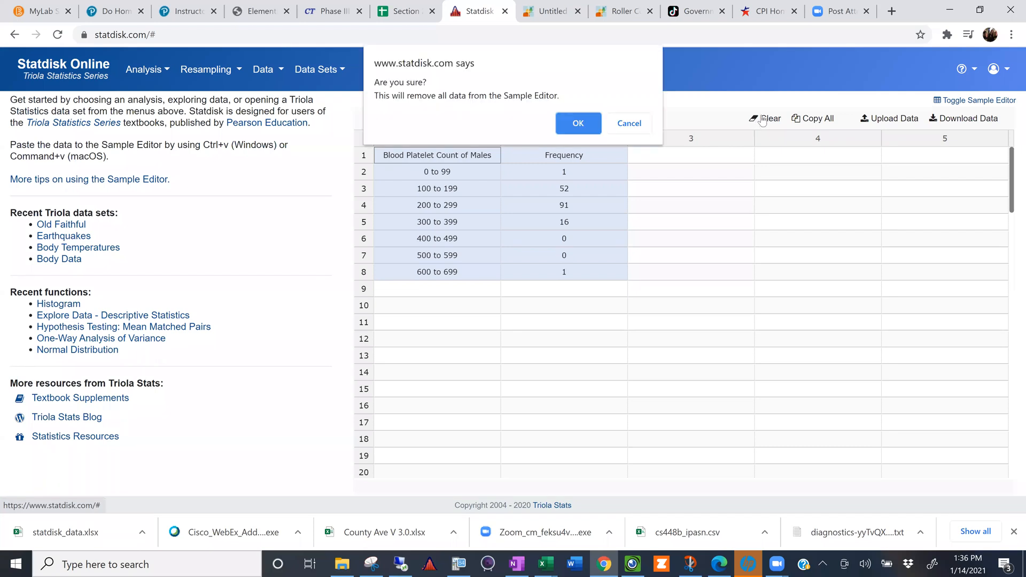
{"action": "left_click", "coordinate": [575, 128]}
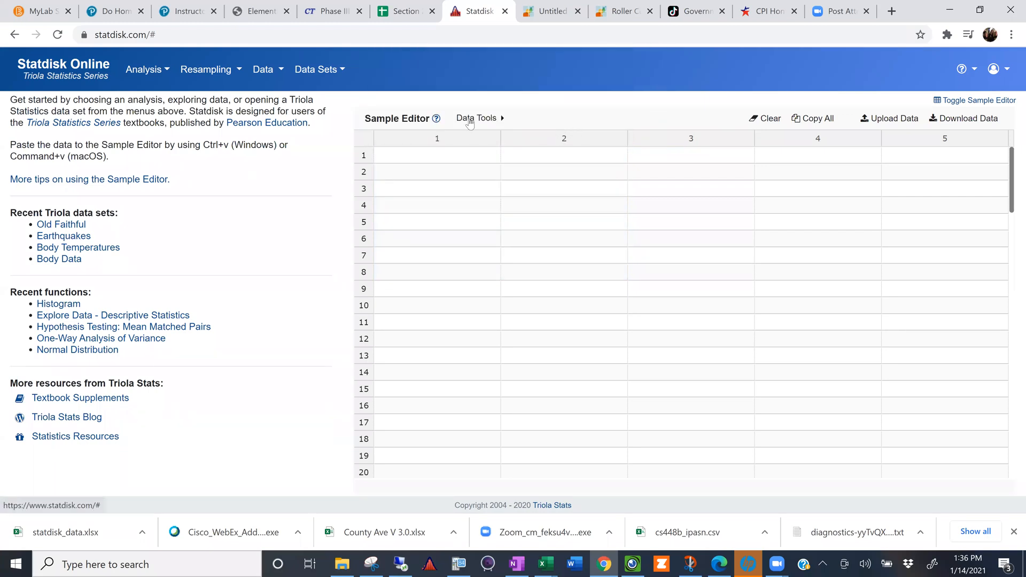
{"action": "left_click", "coordinate": [332, 74]}
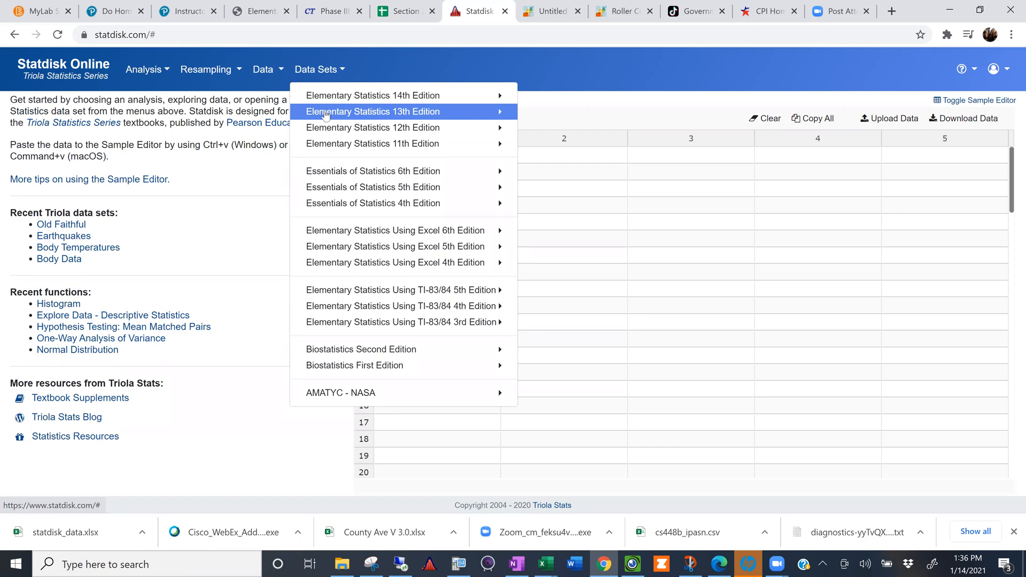
{"action": "left_click", "coordinate": [326, 115]}
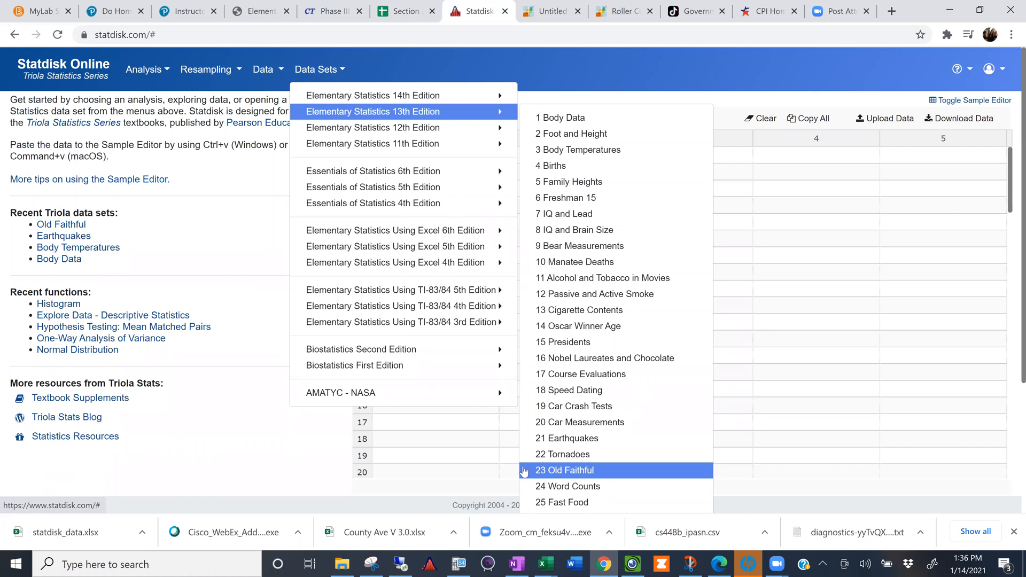
{"action": "left_click", "coordinate": [524, 471]}
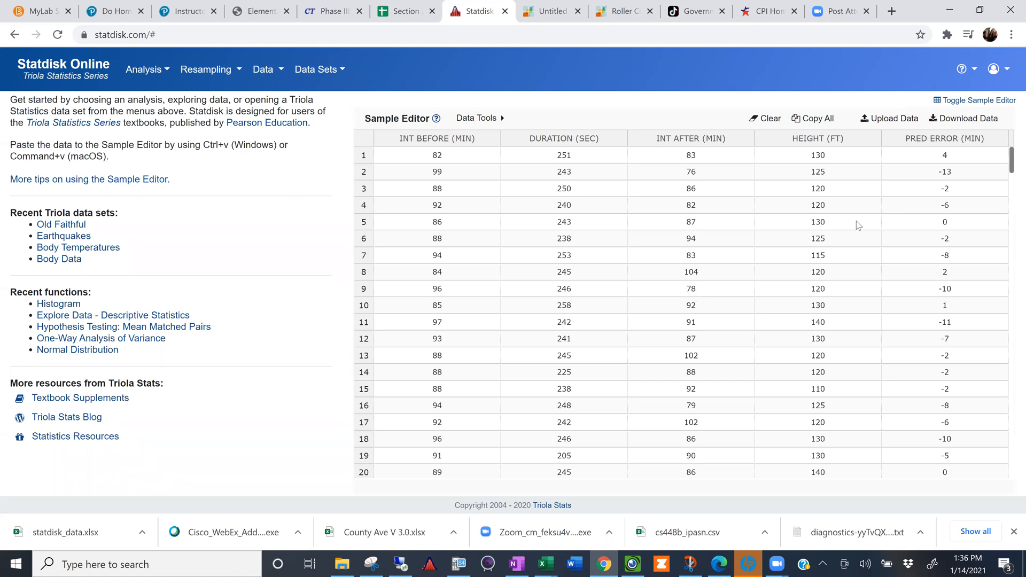
Search the web for "old faithful geyser" in a new browser tab and open the yellowstonepark.com article about Old Faithful
{"action": "left_click", "coordinate": [892, 11]}
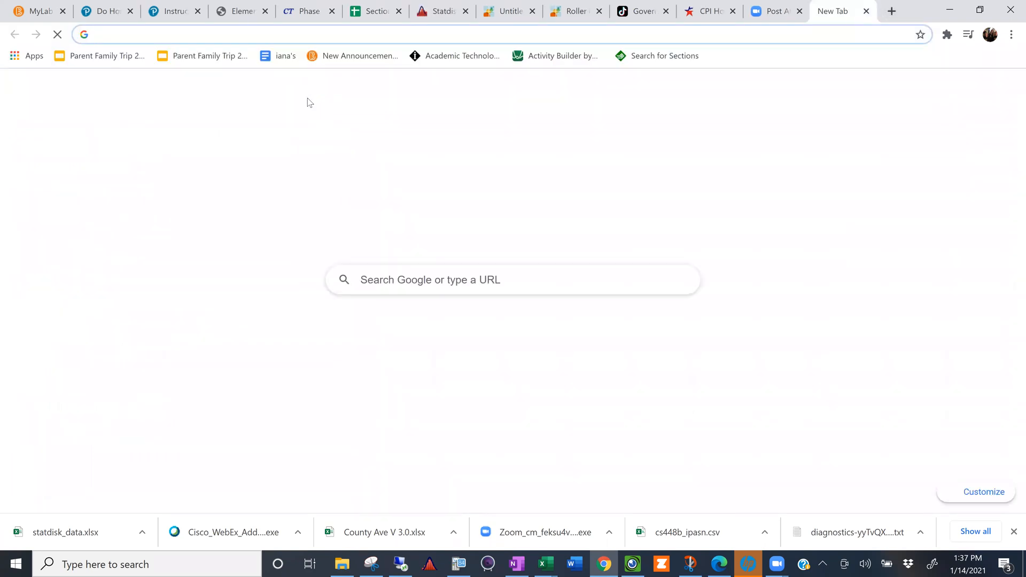
{"action": "type", "text": "old faithful"}
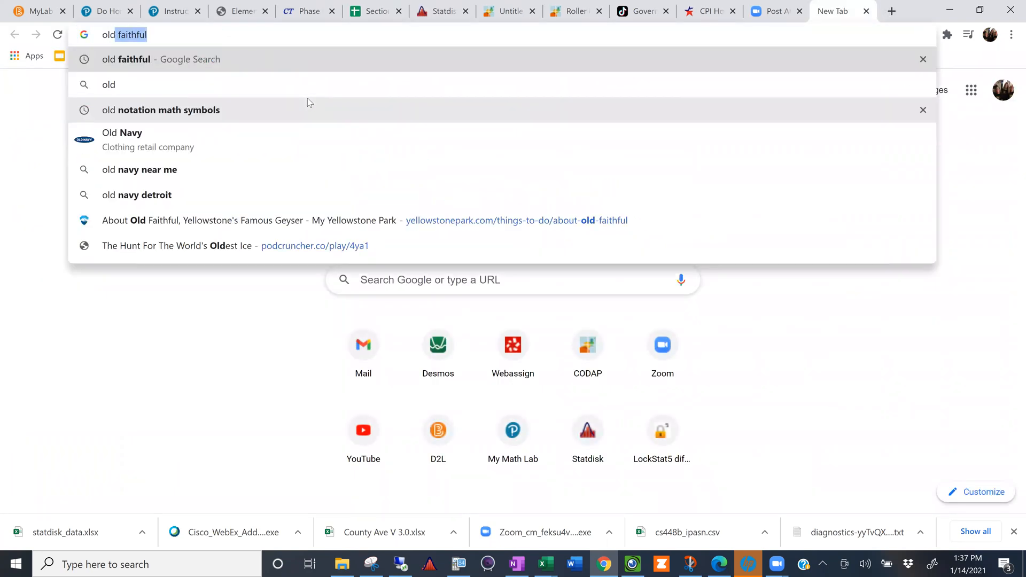
{"action": "key", "text": "Right"}
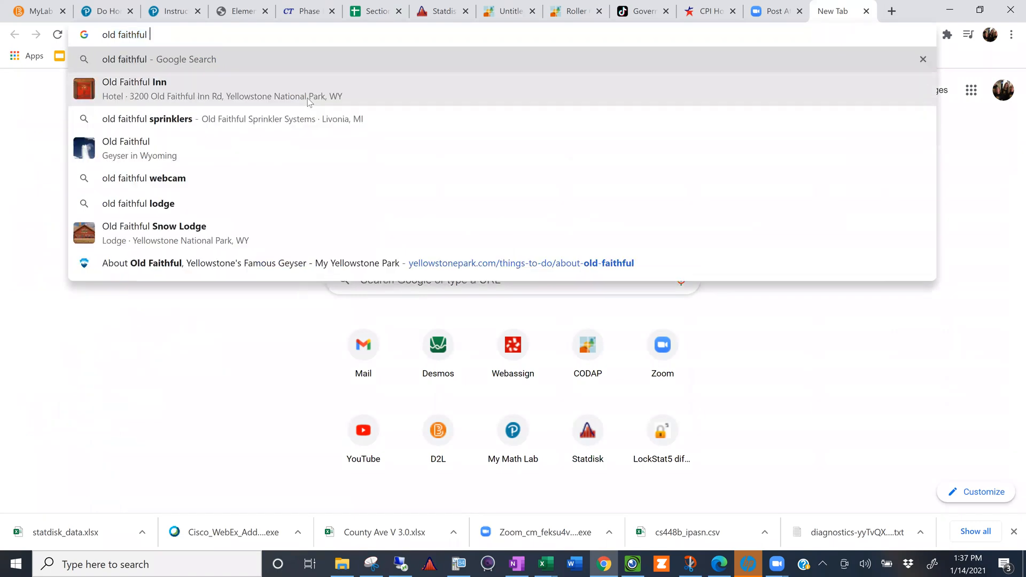
{"action": "type", "text": "ge"}
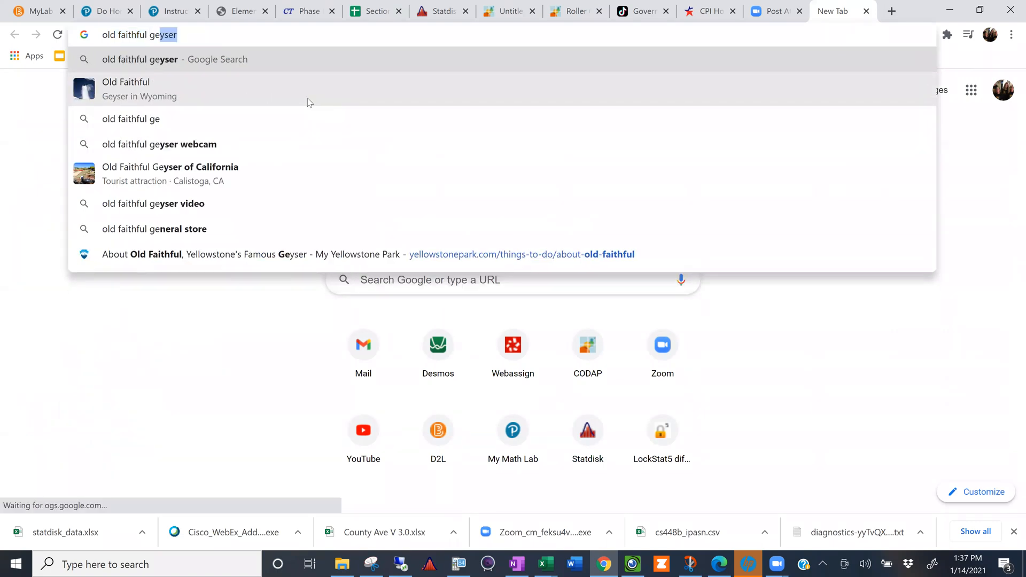
{"action": "key", "text": "Return"}
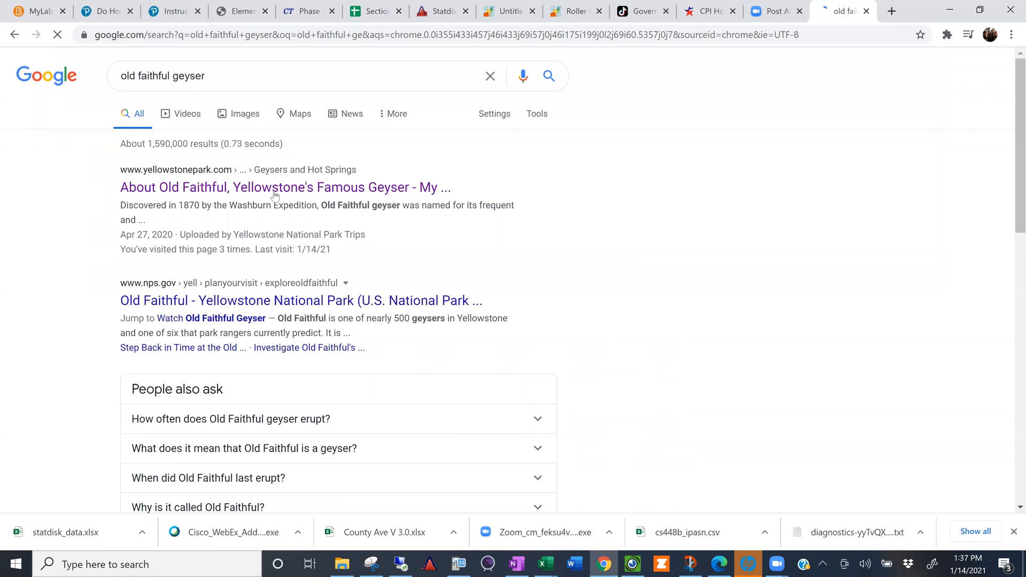
{"action": "left_click", "coordinate": [274, 193]}
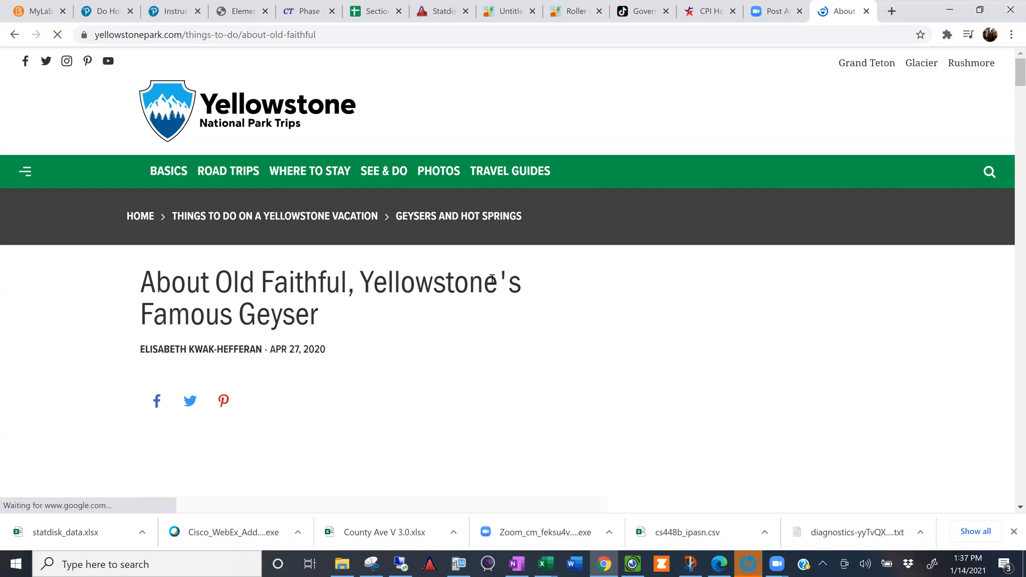
Watch the article's Old Faithful Geyser video muted in full screen, pausing it and exiting full screen at the end
{"action": "scroll", "coordinate": [463, 275], "scroll_direction": "down", "scroll_amount": 5}
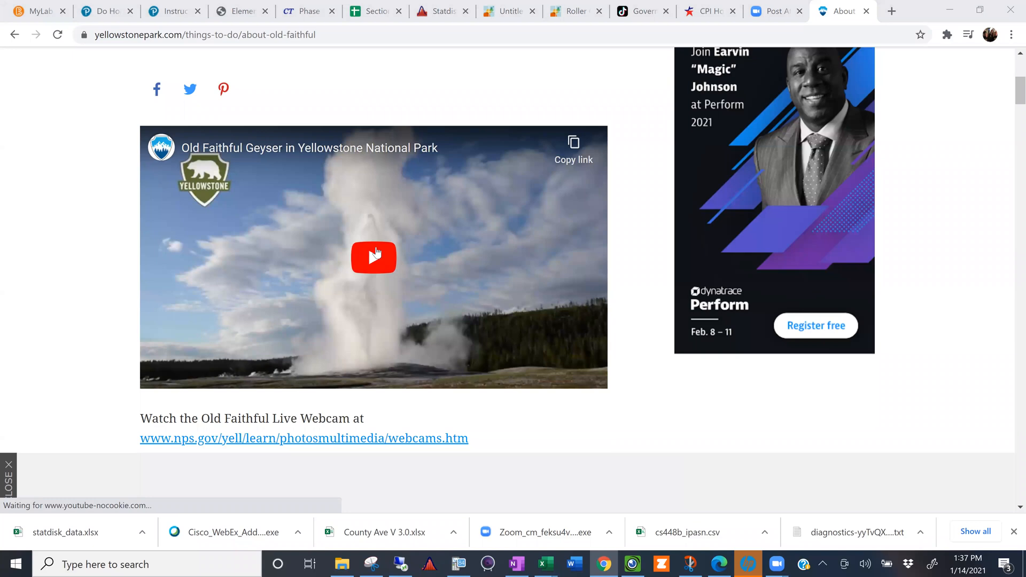
{"action": "left_click", "coordinate": [373, 262]}
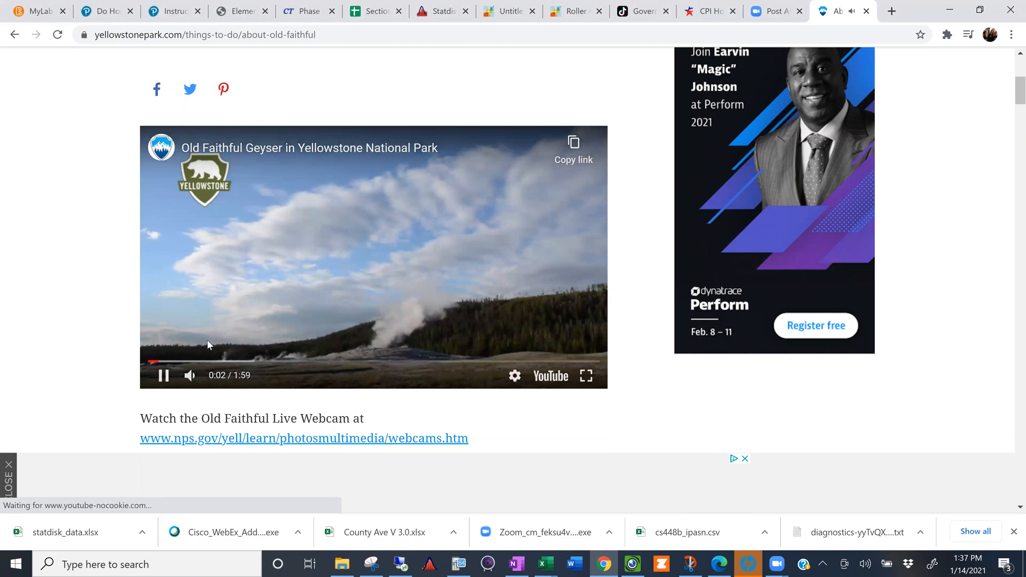
{"action": "left_click_drag", "start_coordinate": [212, 381], "coordinate": [208, 377]}
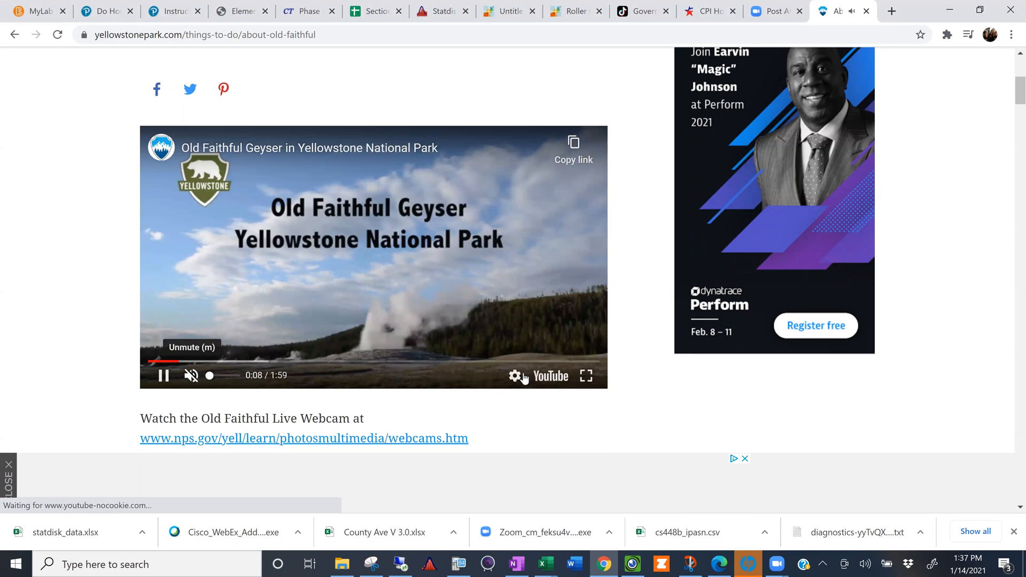
{"action": "left_click", "coordinate": [586, 377]}
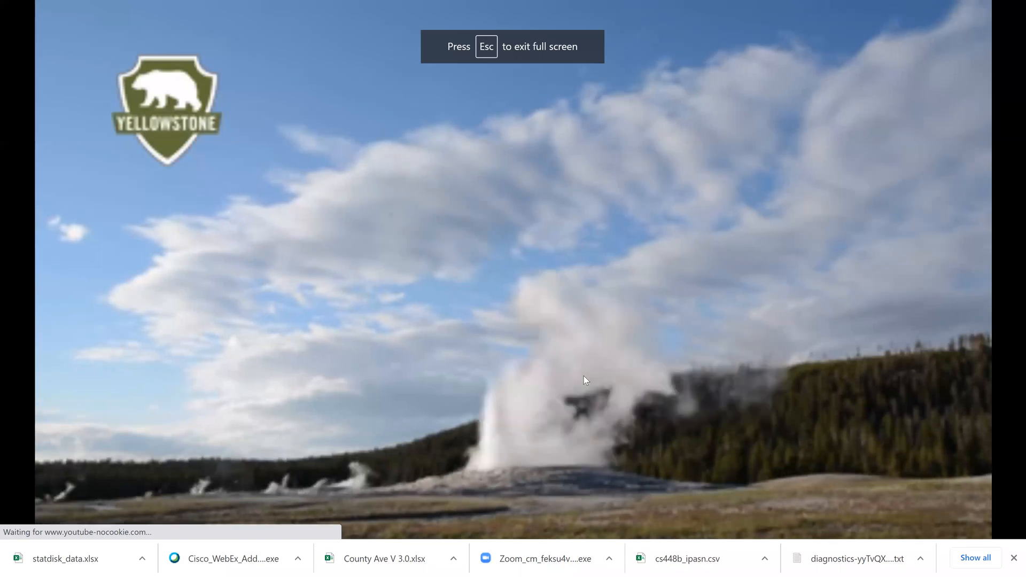
{"action": "mouse_move", "coordinate": [592, 204]}
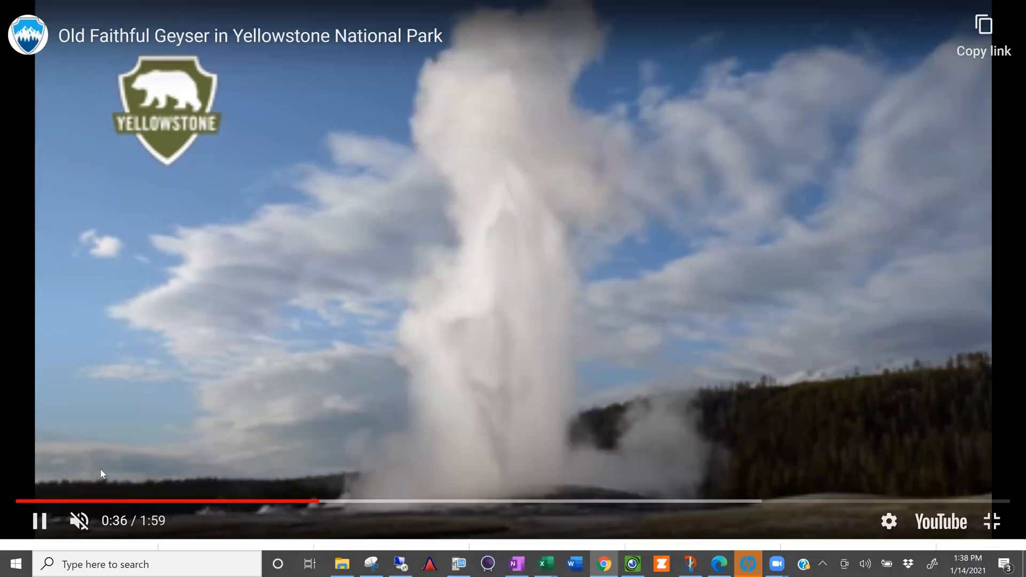
{"action": "left_click", "coordinate": [39, 521]}
{"action": "key", "text": "Escape"}
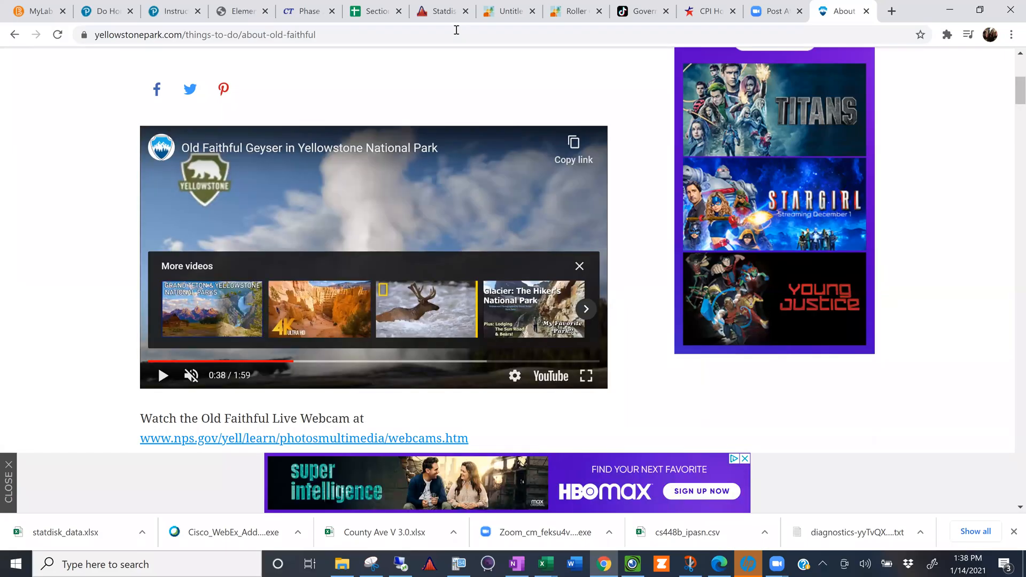
Switch to the Section 2.1 Frequency Table spreadsheet and check the sums of the Frequency and Relative Frequency values in rows 3 to 9
{"action": "left_click", "coordinate": [437, 12]}
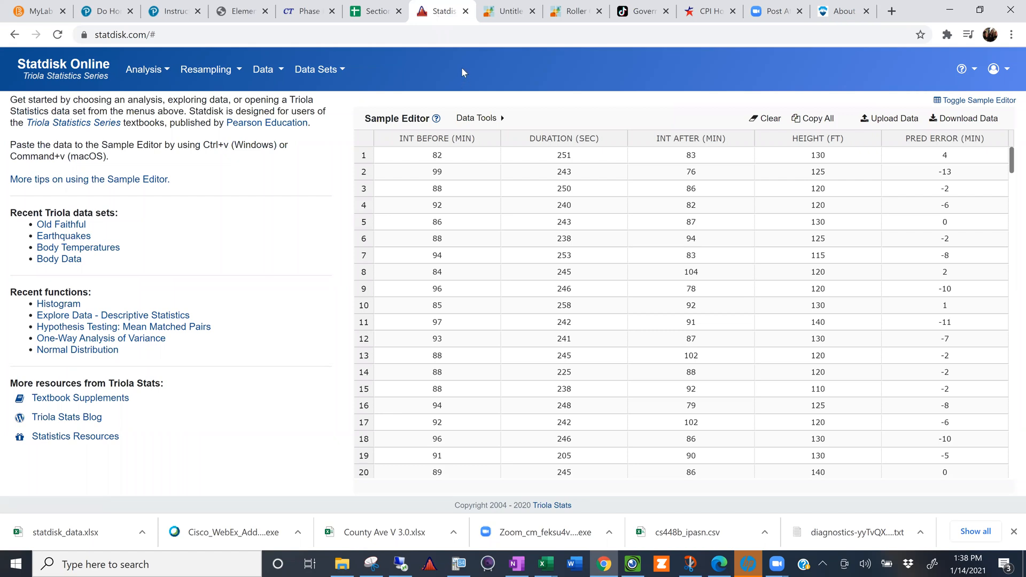
{"action": "left_click", "coordinate": [377, 15]}
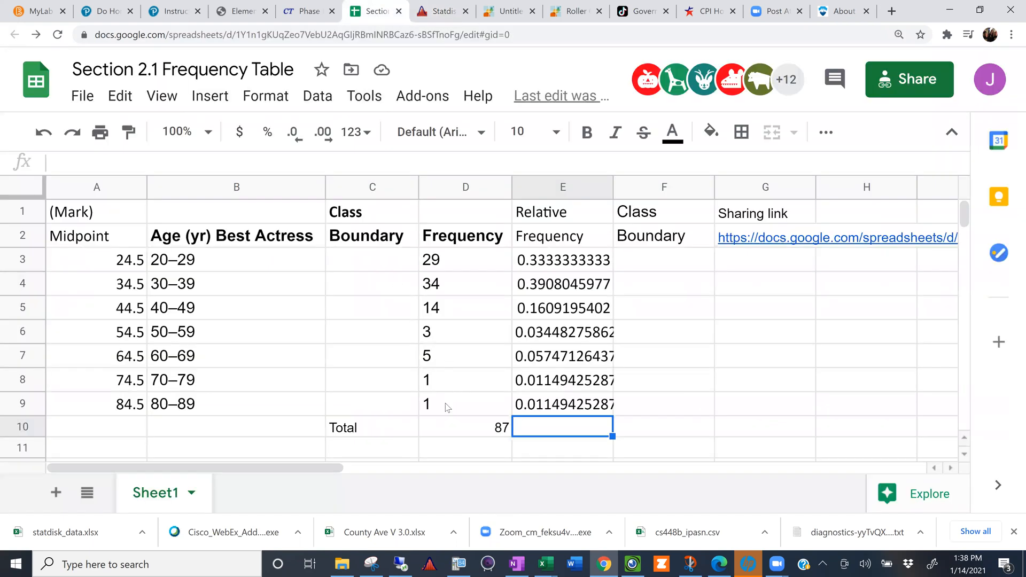
{"action": "left_click_drag", "start_coordinate": [445, 405], "coordinate": [431, 260]}
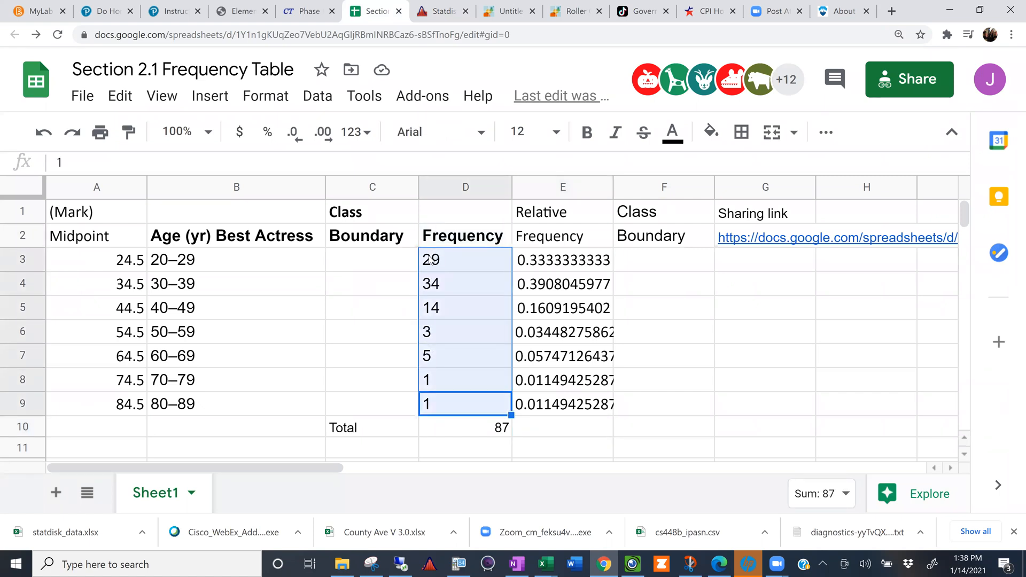
{"action": "left_click", "coordinate": [535, 264]}
{"action": "left_click_drag", "start_coordinate": [548, 299], "coordinate": [553, 405]}
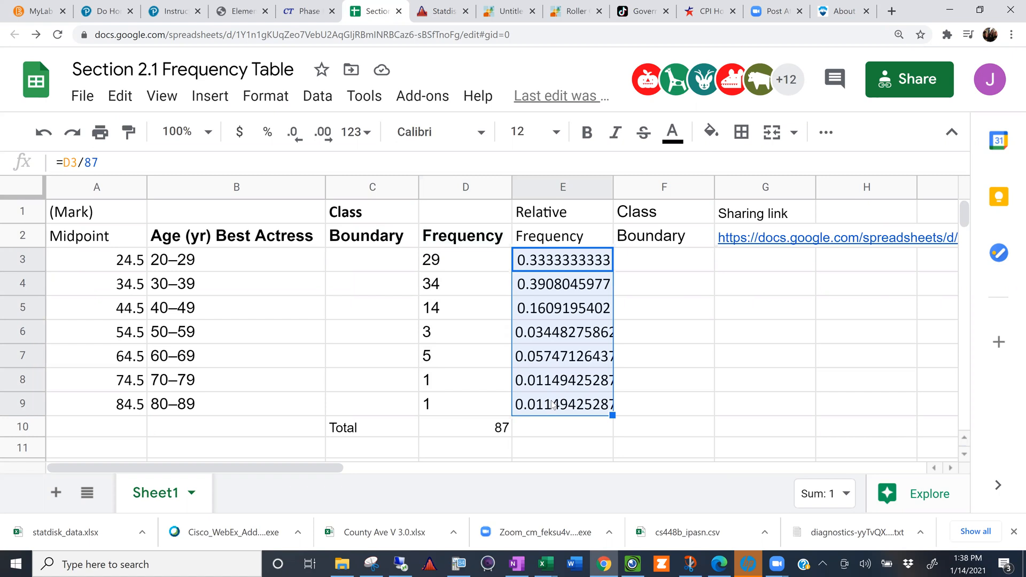
Look through the data below the frequency table and inspect the relative frequency formulas in cells E5 and E3
{"action": "left_click", "coordinate": [455, 357]}
{"action": "scroll", "coordinate": [455, 358], "scroll_direction": "down", "scroll_amount": 10}
{"action": "scroll", "coordinate": [455, 358], "scroll_direction": "down", "scroll_amount": 4}
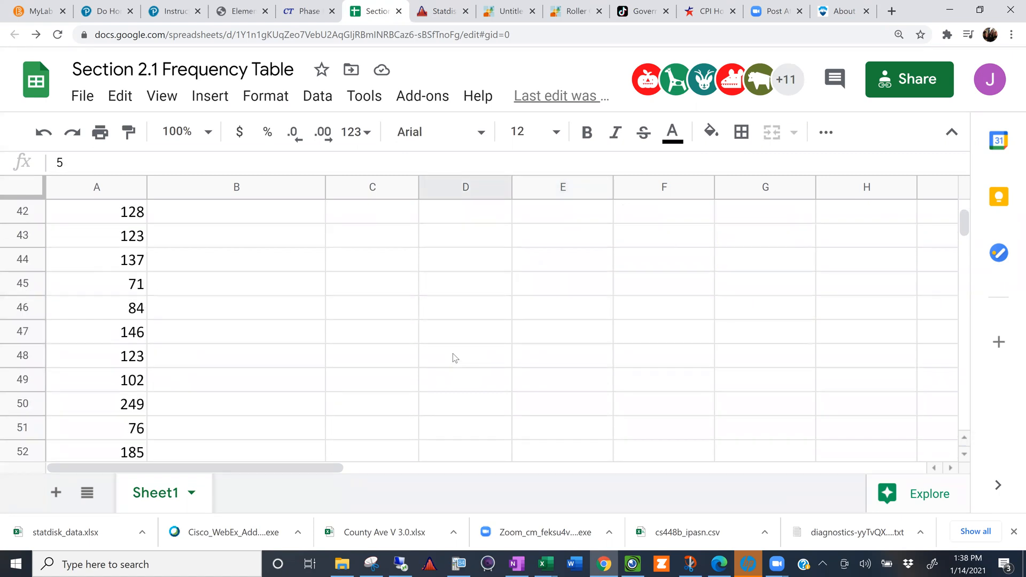
{"action": "scroll", "coordinate": [455, 358], "scroll_direction": "down", "scroll_amount": 20}
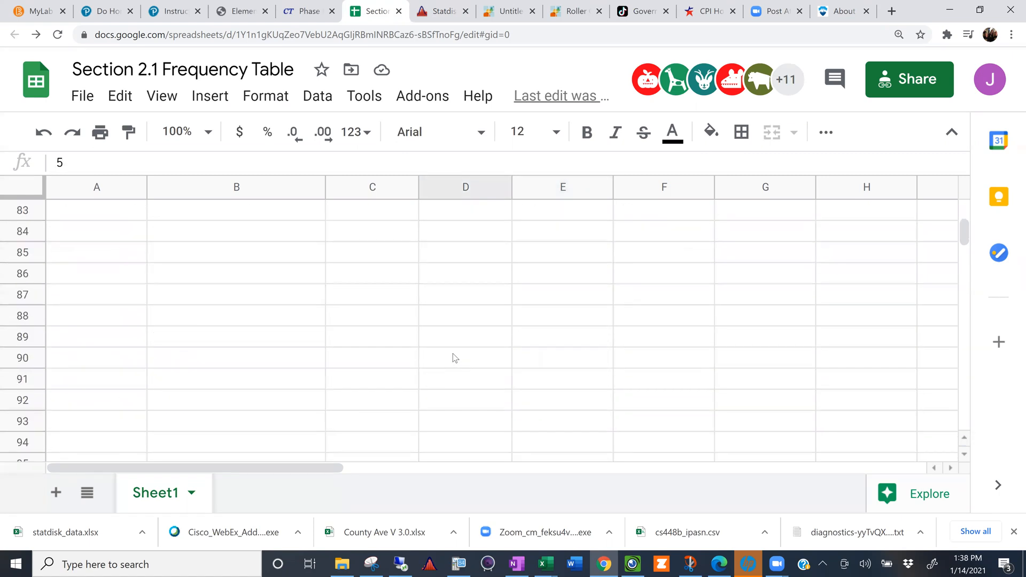
{"action": "scroll", "coordinate": [455, 357], "scroll_direction": "up", "scroll_amount": 20}
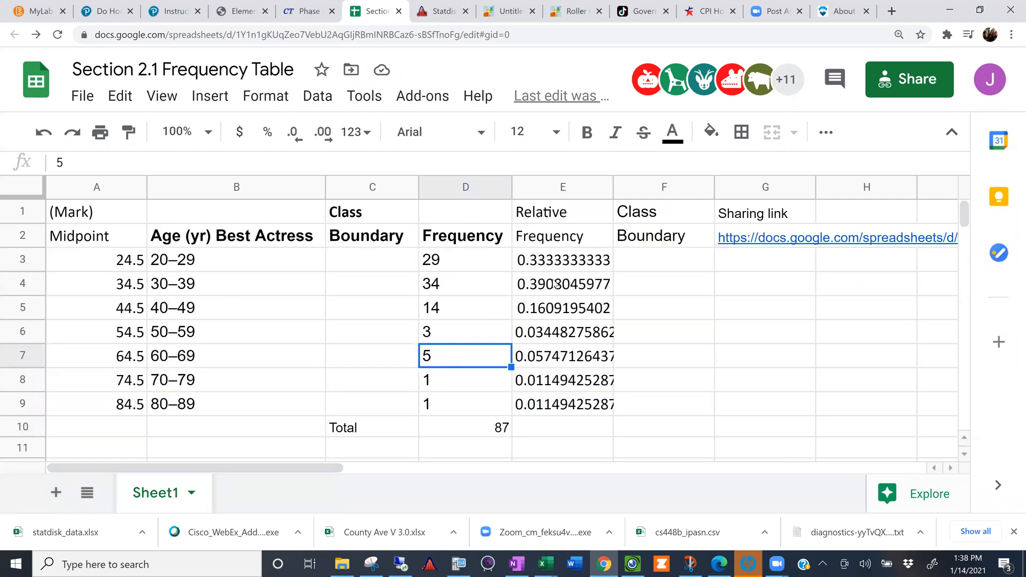
{"action": "left_click", "coordinate": [538, 312]}
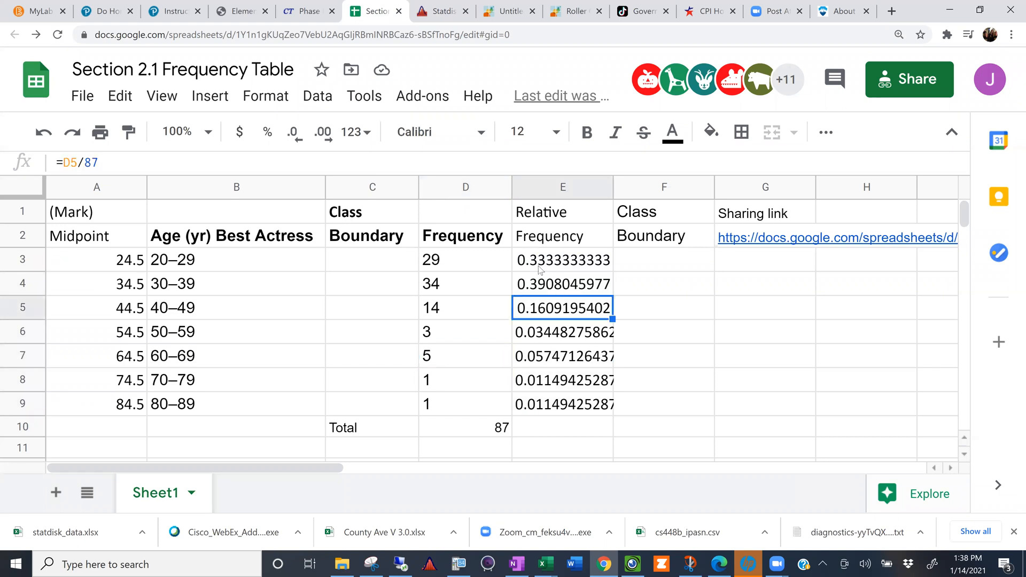
{"action": "left_click", "coordinate": [556, 267]}
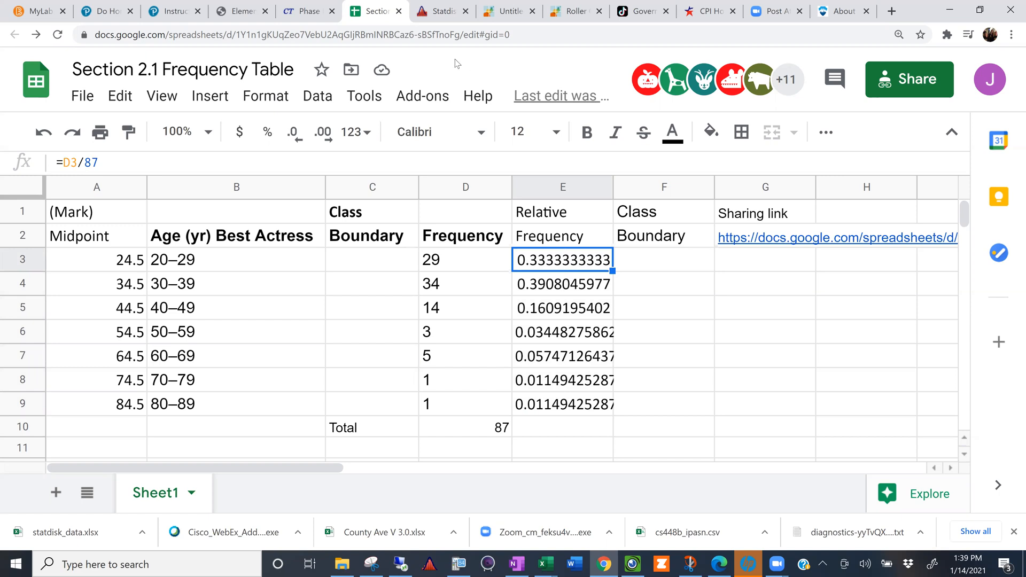
Switch back to Statdisk, open the Histogram tool for the Old Faithful data and select the DURATION (SEC) column
{"action": "left_click", "coordinate": [443, 11]}
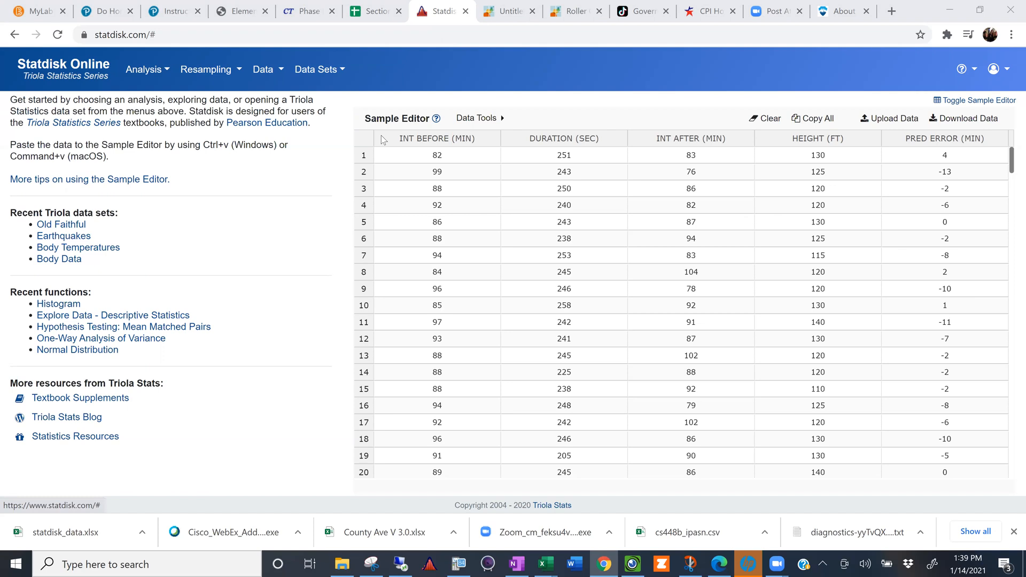
{"action": "key", "text": "Return"}
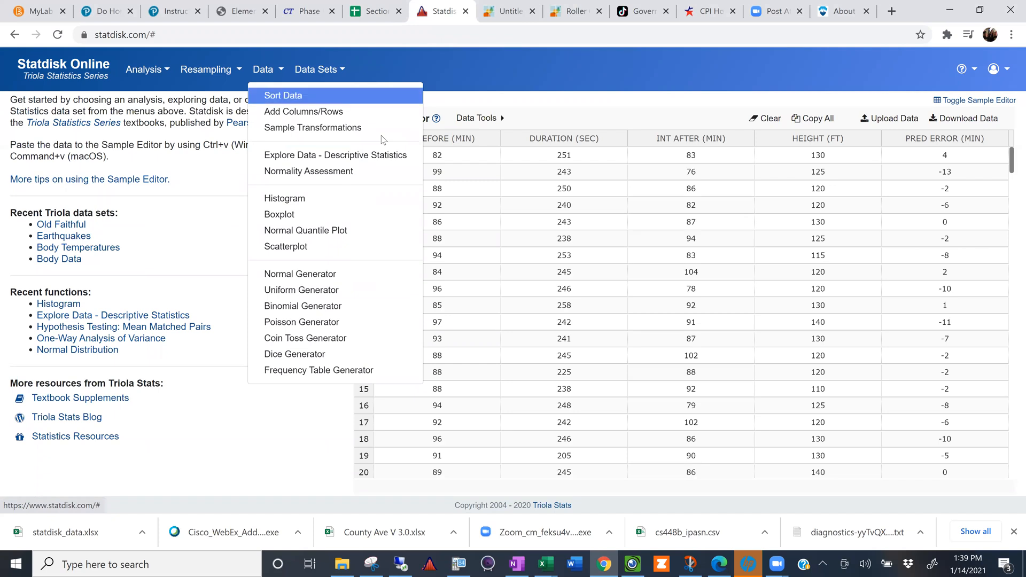
{"action": "left_click", "coordinate": [267, 199]}
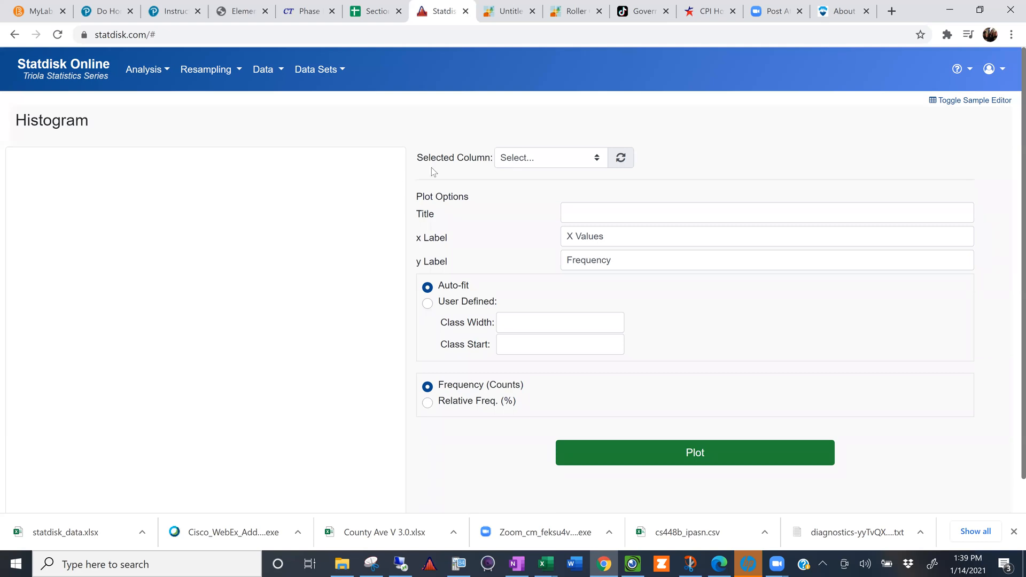
{"action": "left_click", "coordinate": [566, 160]}
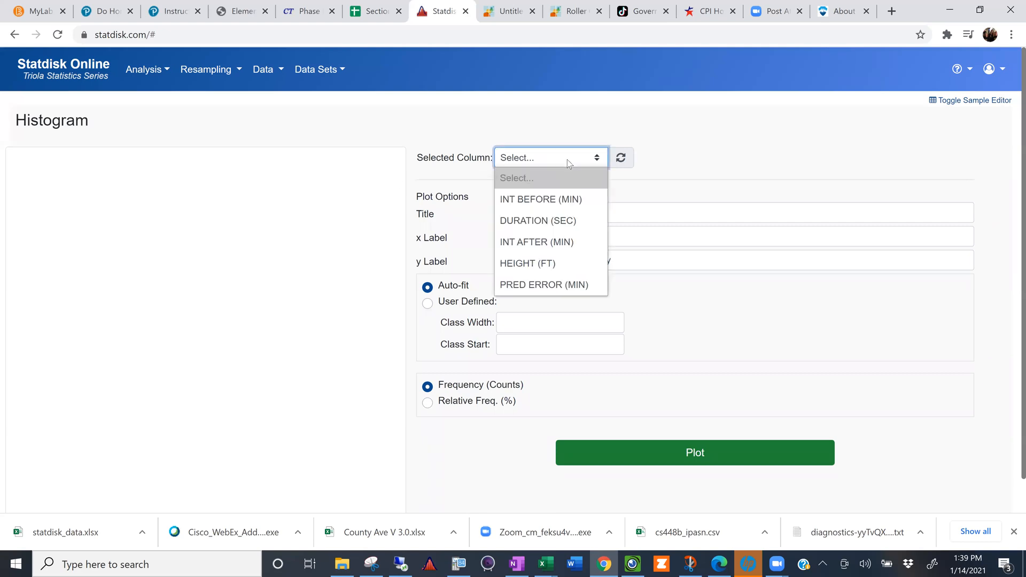
{"action": "left_click", "coordinate": [537, 221]}
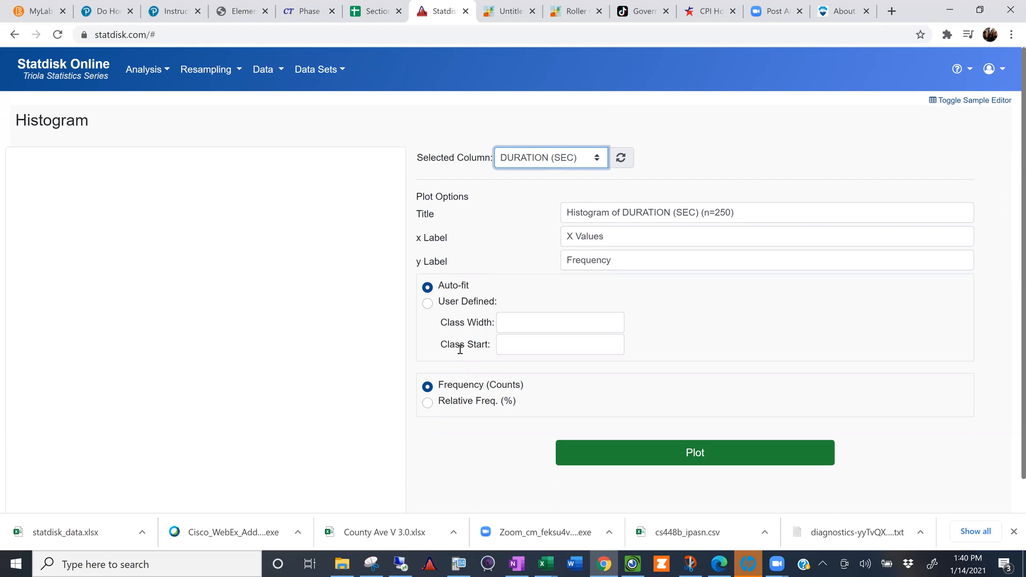
Plot the auto-fit histogram of DURATION (SEC), reopen the Histogram tool, and plot the same column again to inspect its bars
{"action": "left_click", "coordinate": [575, 452]}
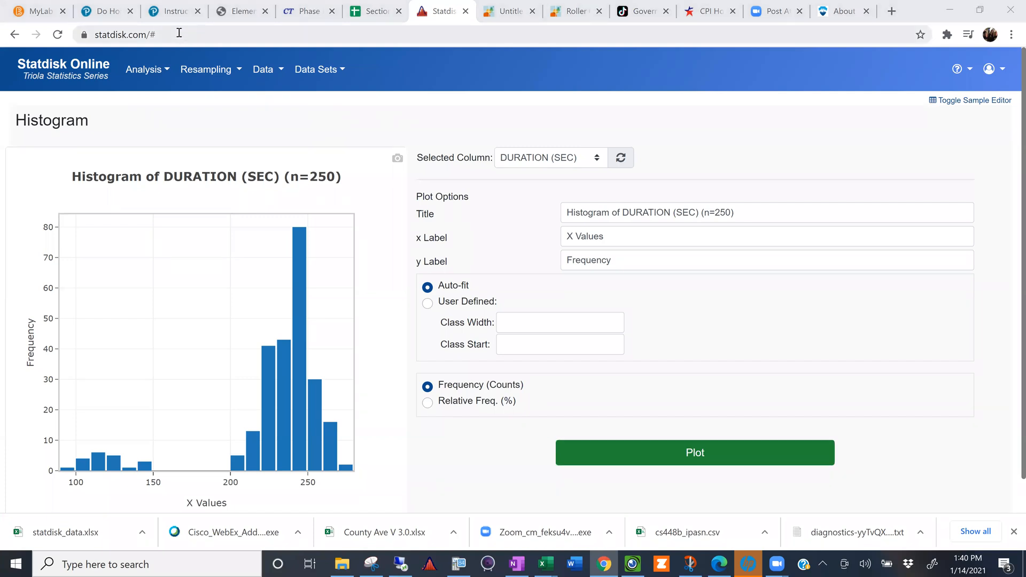
{"action": "left_click", "coordinate": [281, 75]}
{"action": "left_click", "coordinate": [280, 75]}
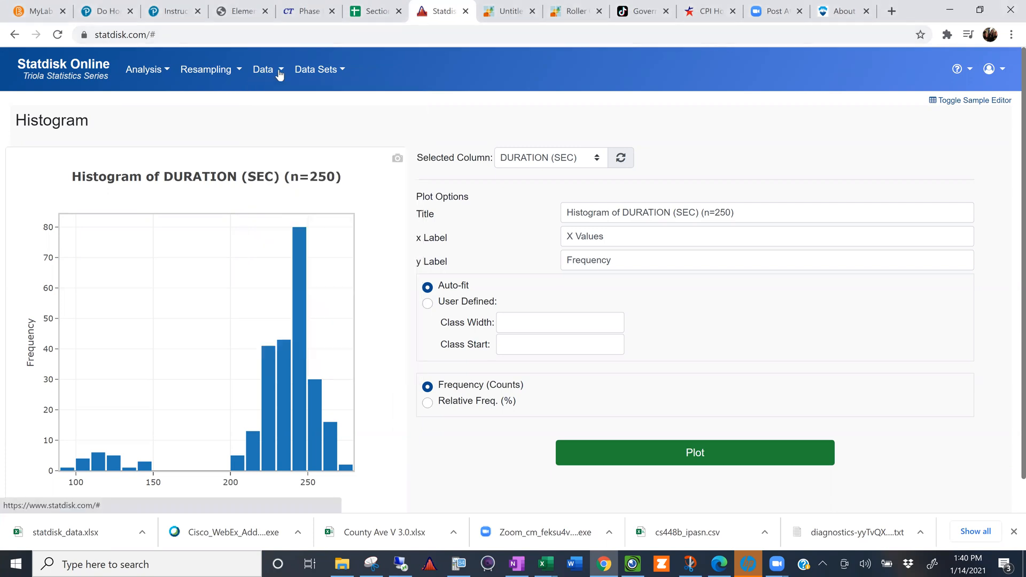
{"action": "left_click", "coordinate": [281, 74]}
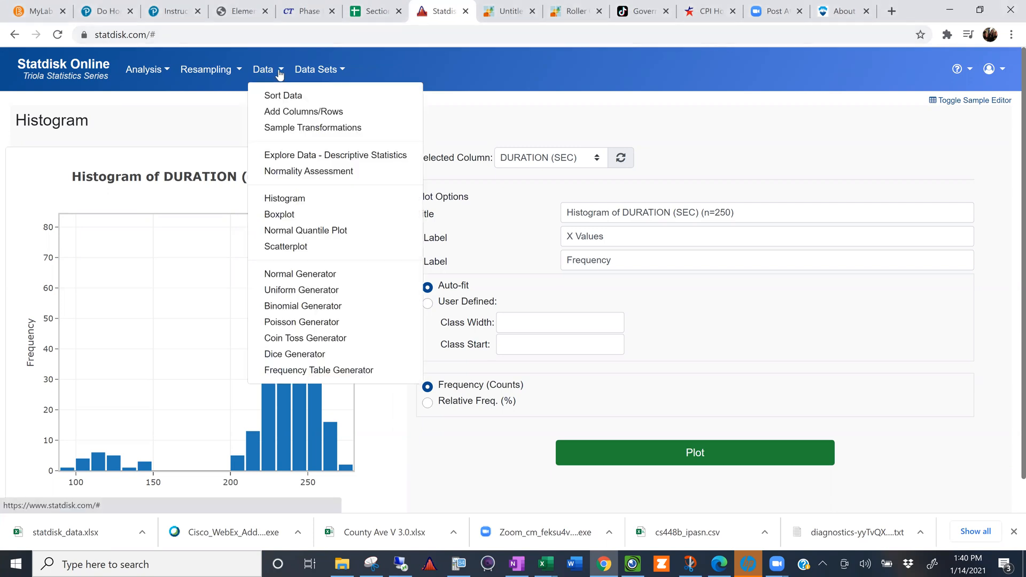
{"action": "left_click", "coordinate": [262, 203]}
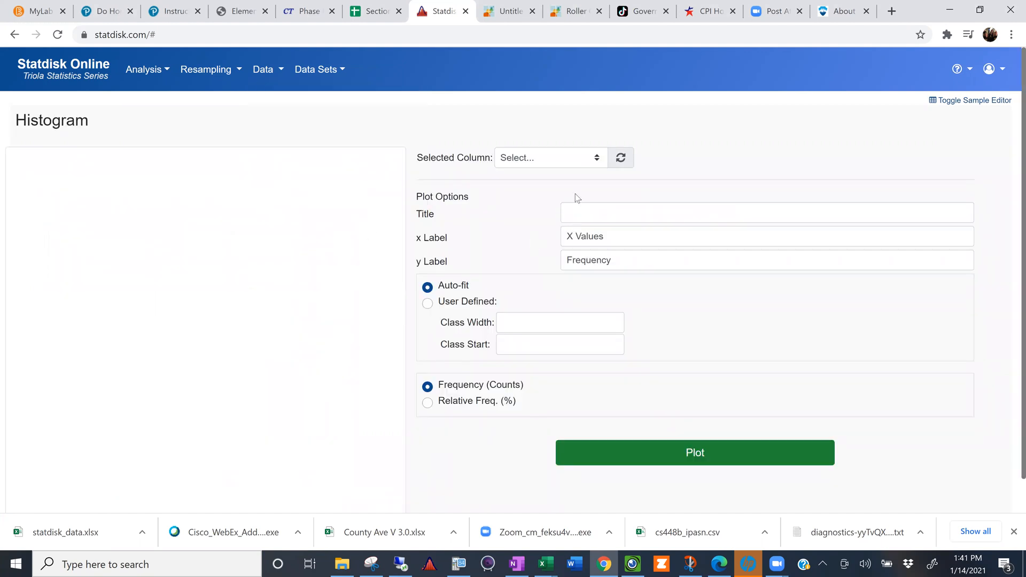
{"action": "left_click", "coordinate": [594, 156]}
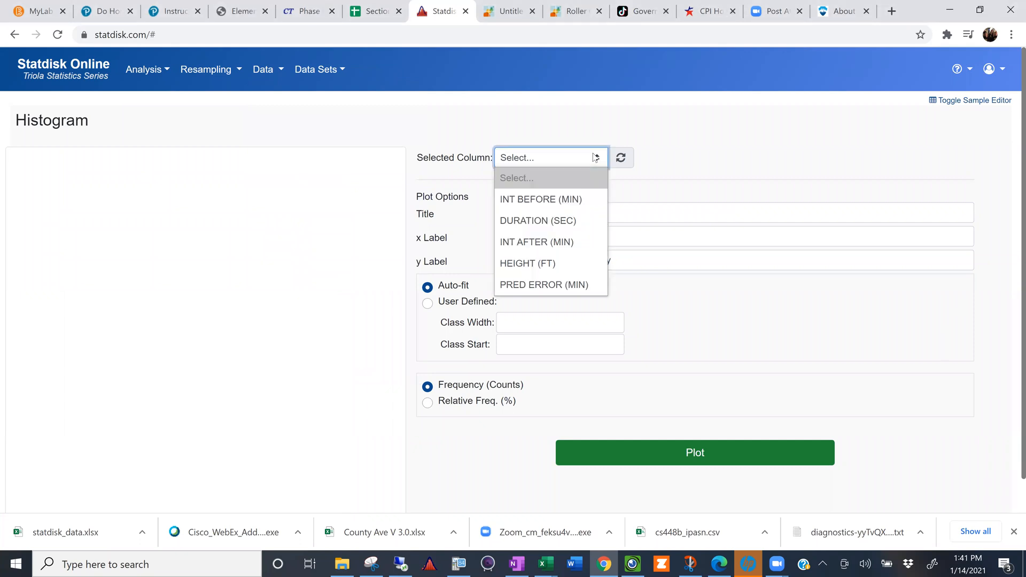
{"action": "left_click", "coordinate": [563, 223]}
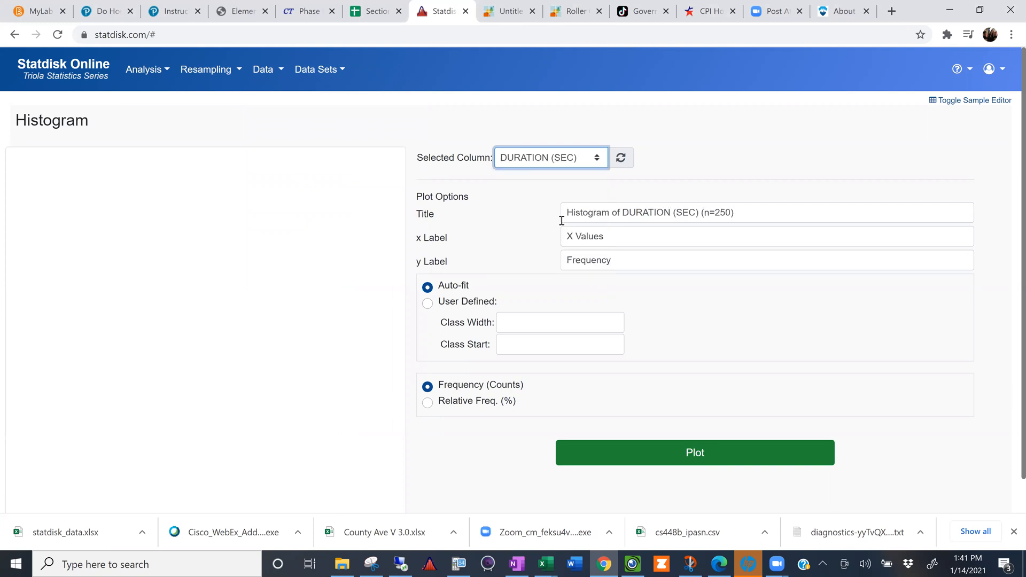
{"action": "left_click", "coordinate": [599, 453]}
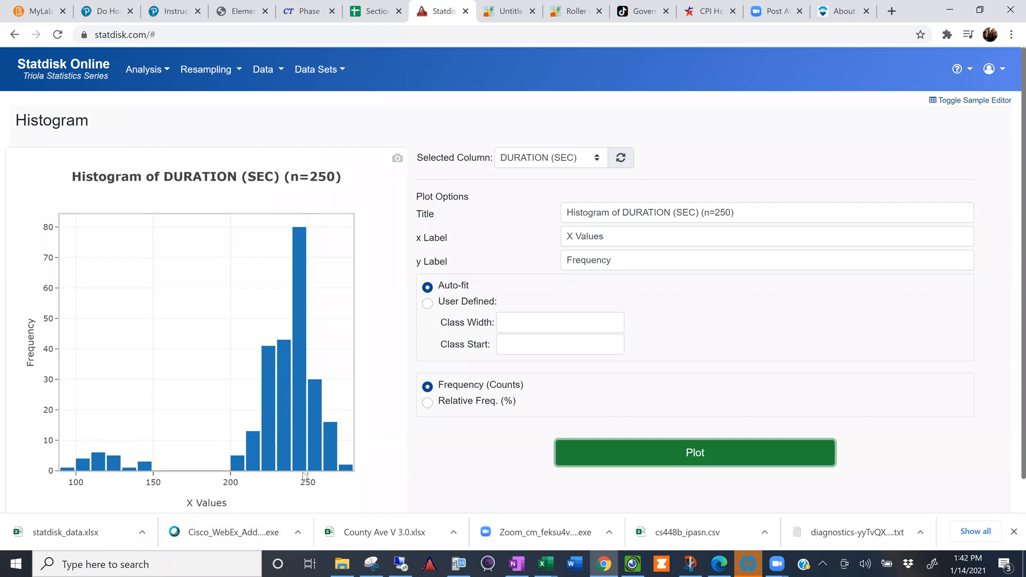
{"action": "mouse_move", "coordinate": [283, 418]}
Switch the histogram to user-defined classes with a class width of 25 and replot it
{"action": "left_click", "coordinate": [427, 304]}
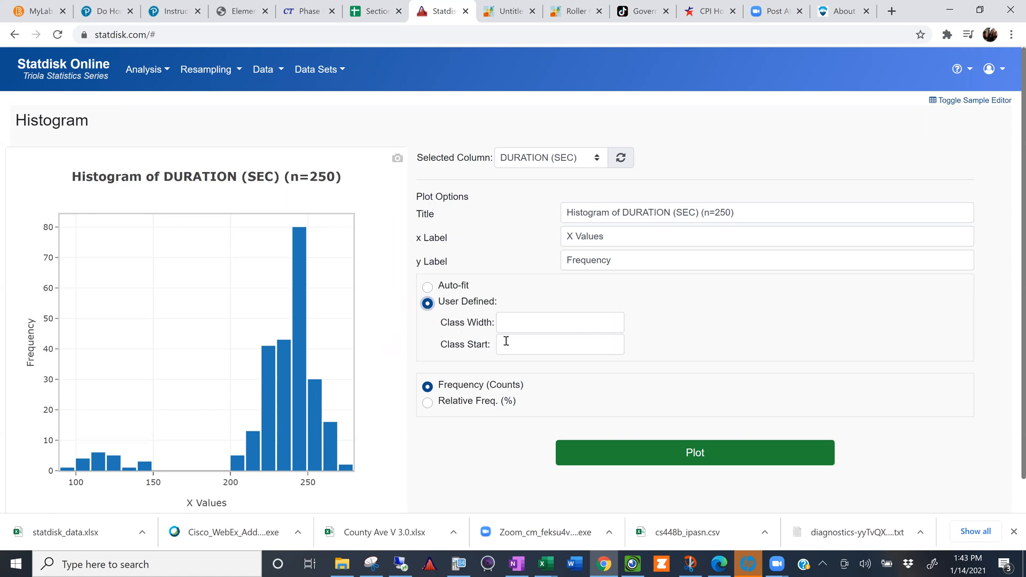
{"action": "left_click", "coordinate": [502, 323]}
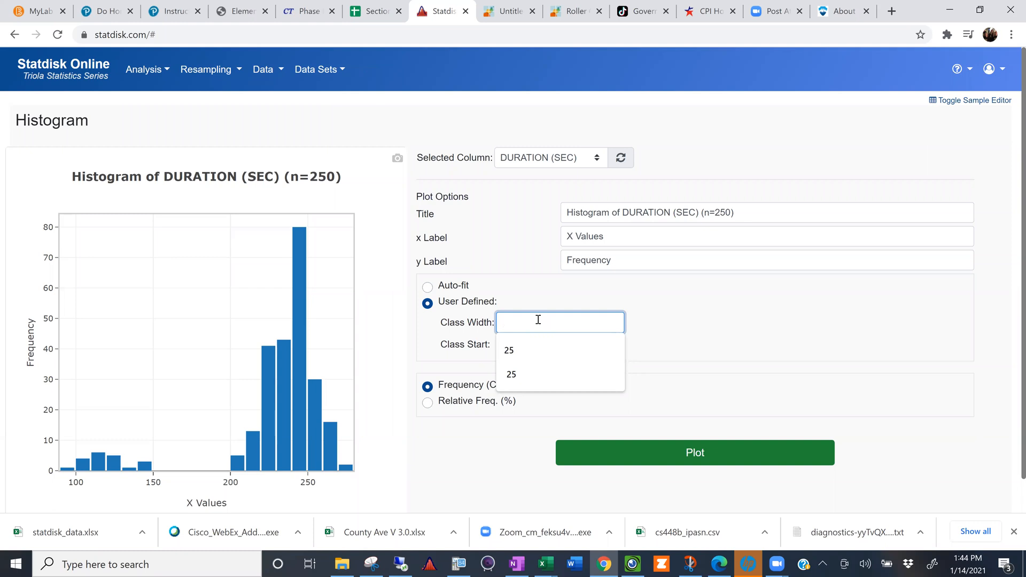
{"action": "type", "text": "25"}
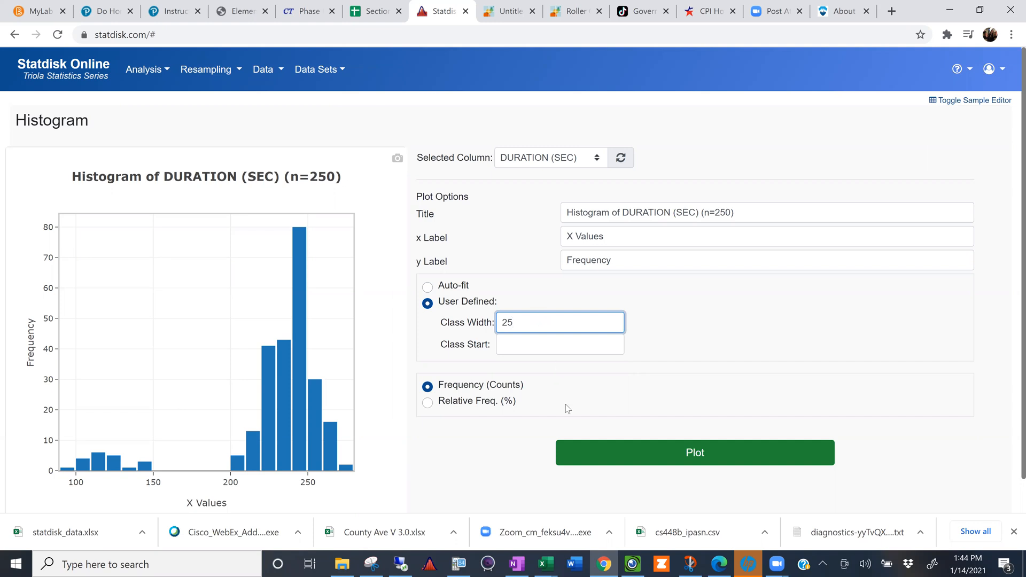
{"action": "left_click", "coordinate": [578, 455]}
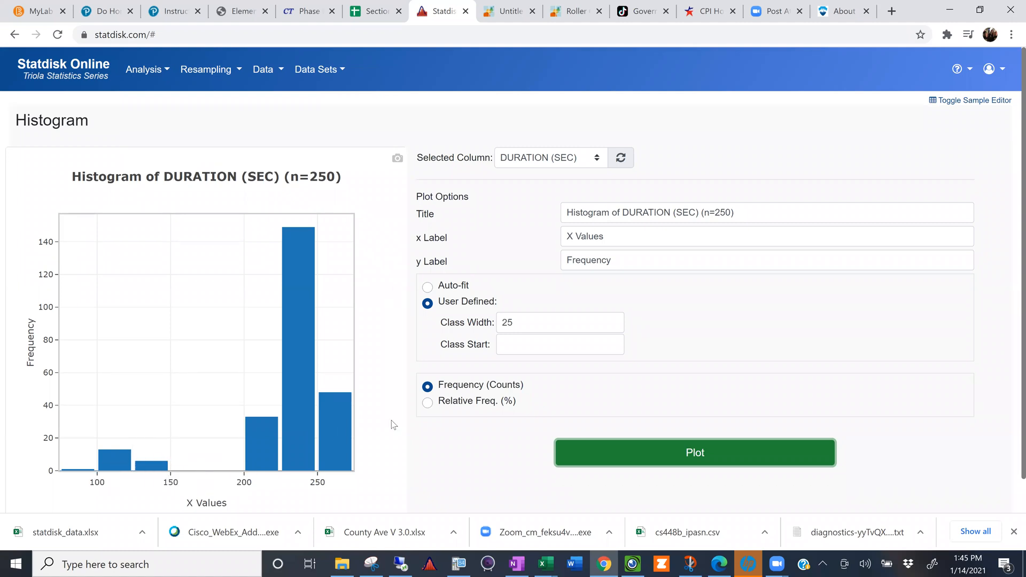
Set the class width to 2 and replot the duration histogram
{"action": "left_click", "coordinate": [474, 327]}
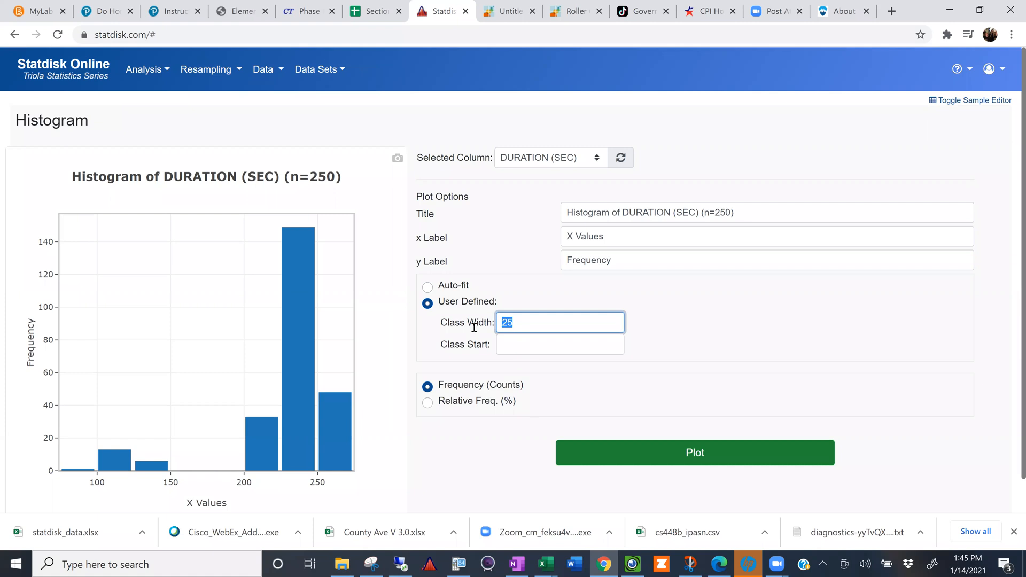
{"action": "type", "text": "2"}
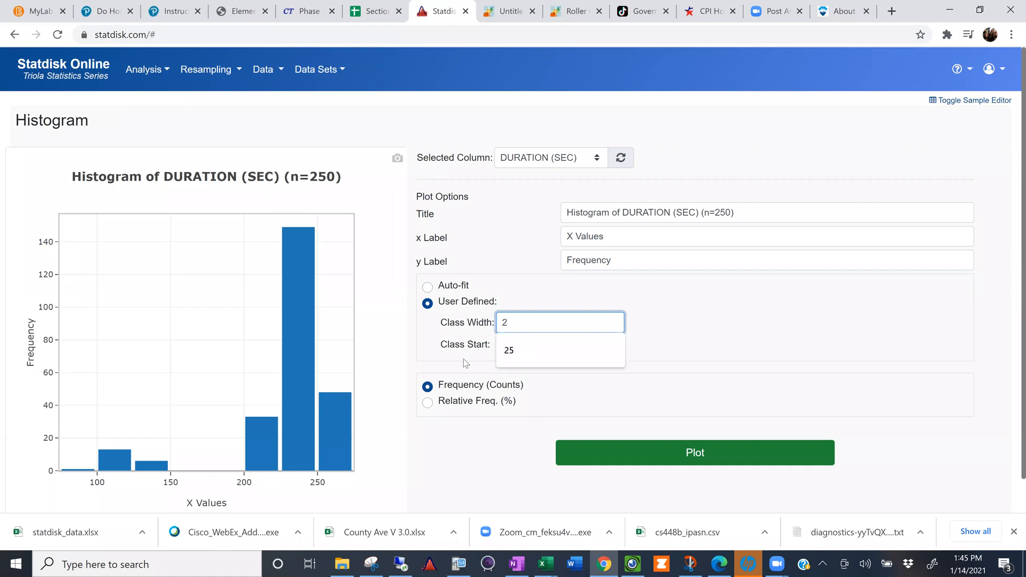
{"action": "left_click", "coordinate": [573, 453]}
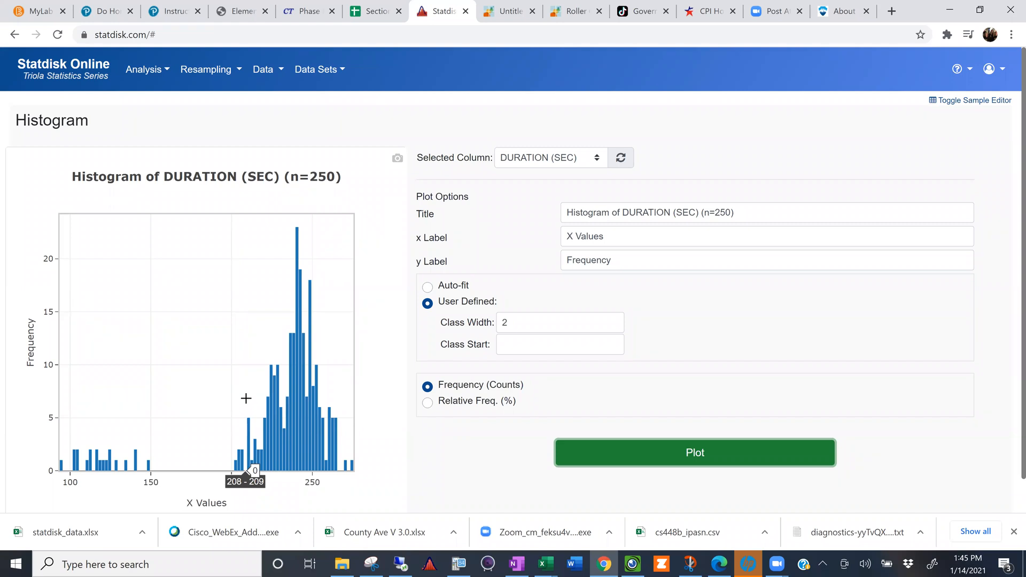
Switch to OneNote and read the "Procedure for constructing a Freq Dist" page in section 2.1
{"action": "left_click", "coordinate": [517, 564]}
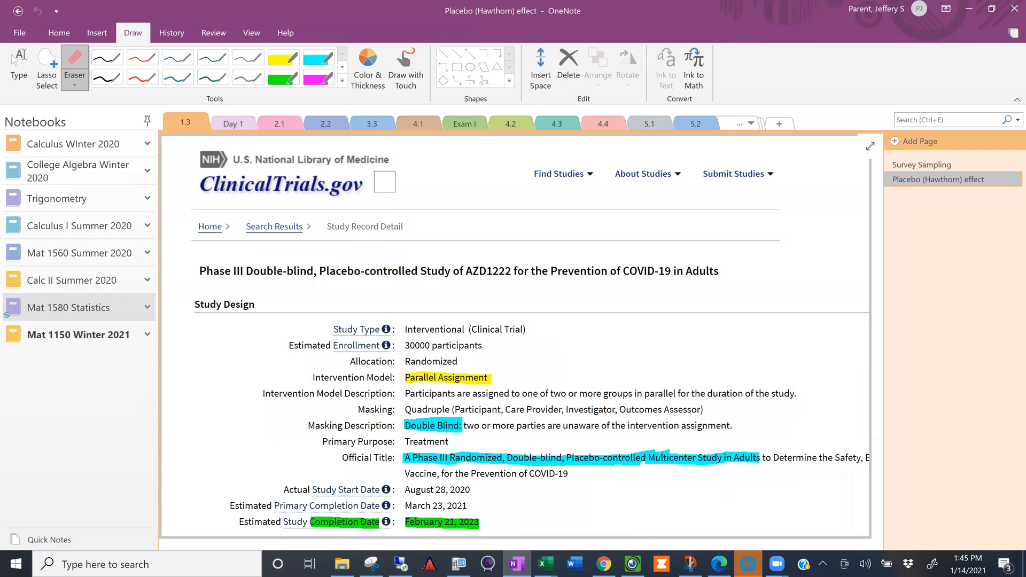
{"action": "left_click", "coordinate": [326, 124]}
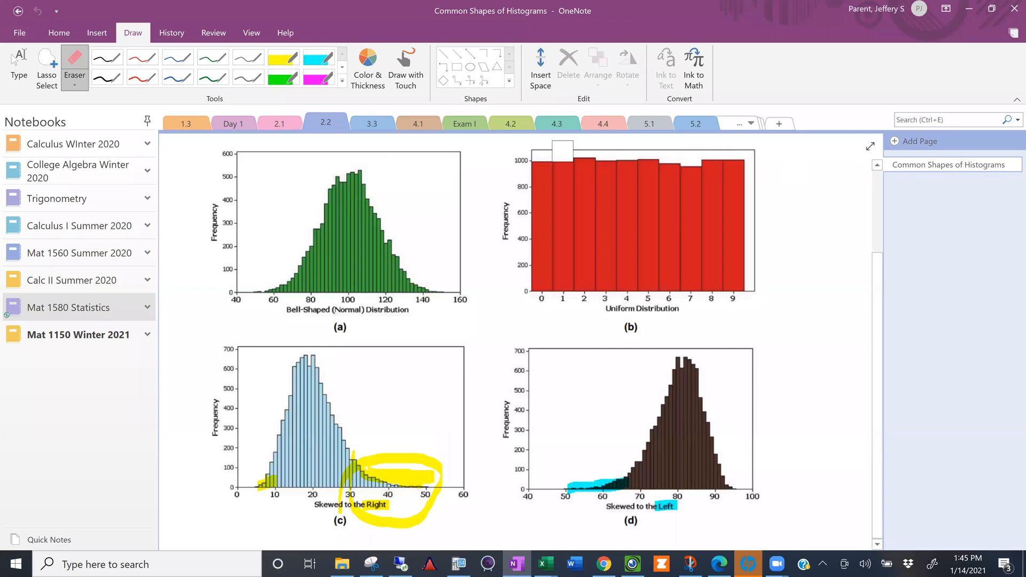
{"action": "left_click", "coordinate": [280, 124]}
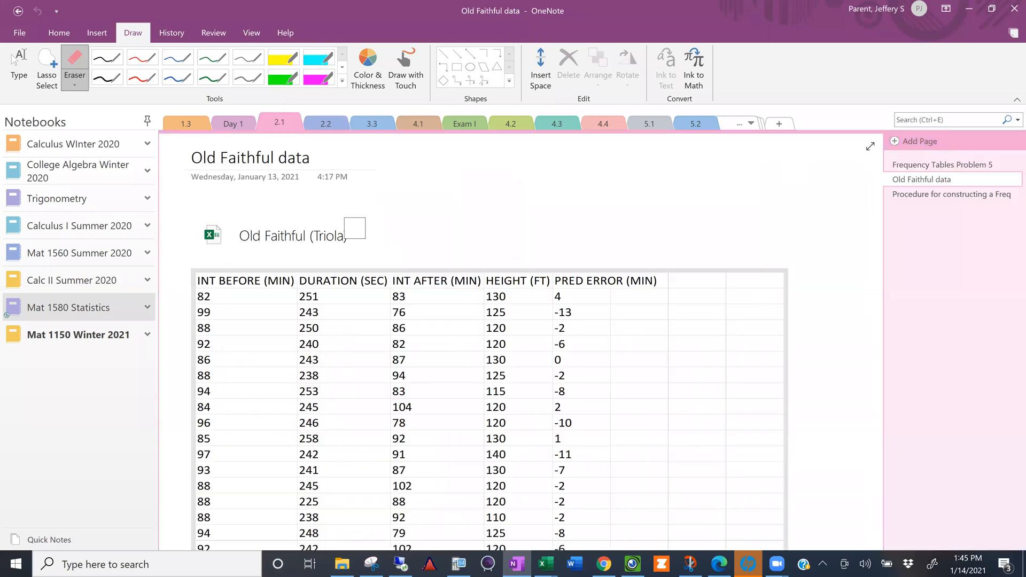
{"action": "left_click", "coordinate": [926, 195]}
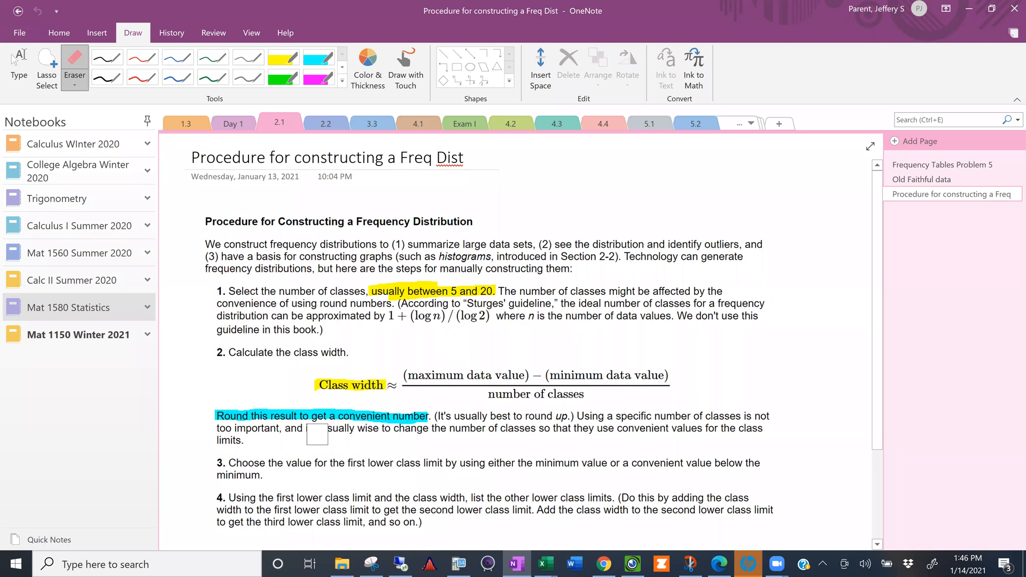
{"action": "scroll", "coordinate": [305, 436], "scroll_direction": "down", "scroll_amount": 3}
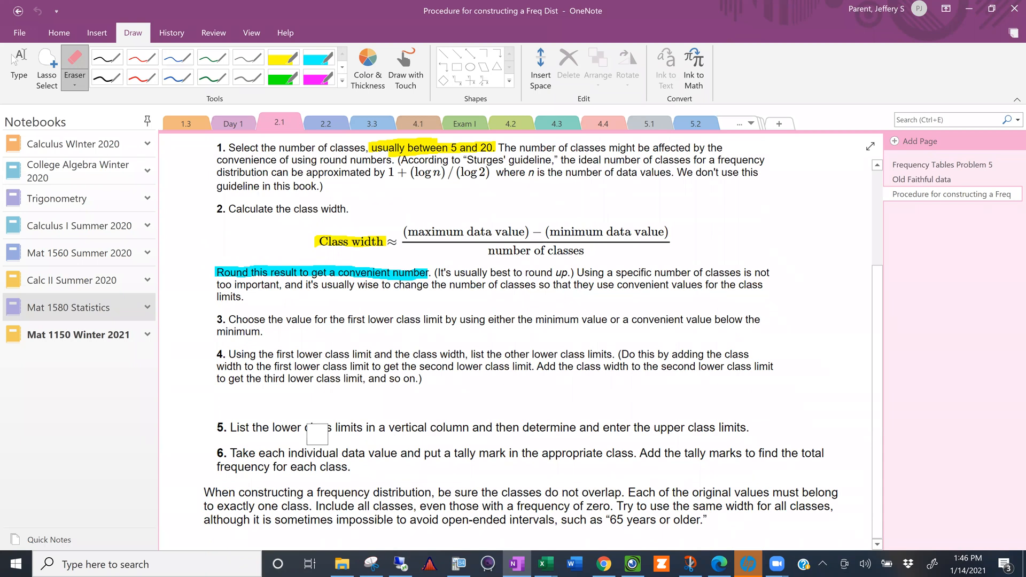
{"action": "scroll", "coordinate": [319, 422], "scroll_direction": "up", "scroll_amount": 3}
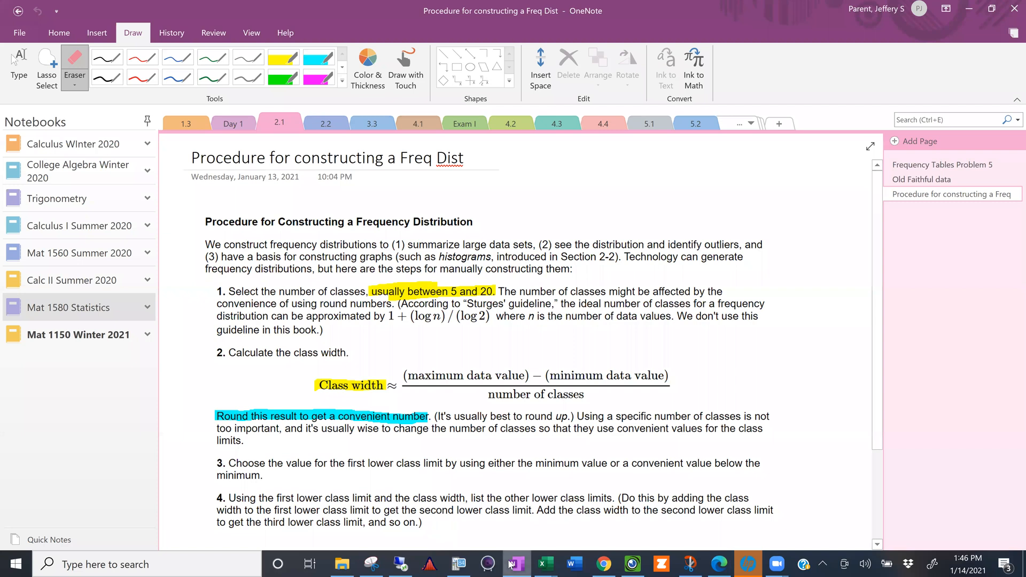
Switch back to Statdisk, set the class width to 10 and the class start to 200, and replot the histogram
{"action": "left_click", "coordinate": [604, 564]}
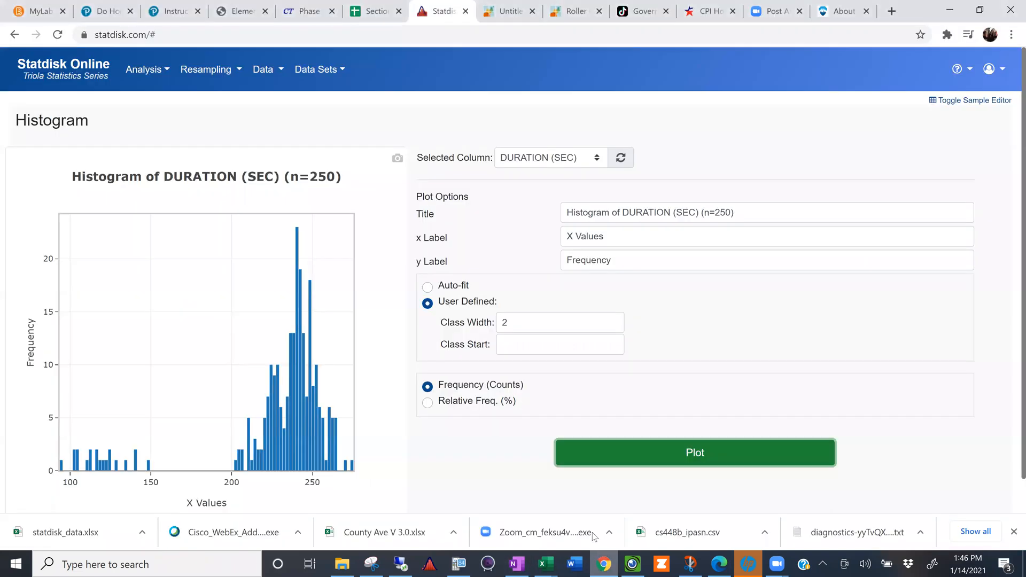
{"action": "double_click", "coordinate": [528, 321]}
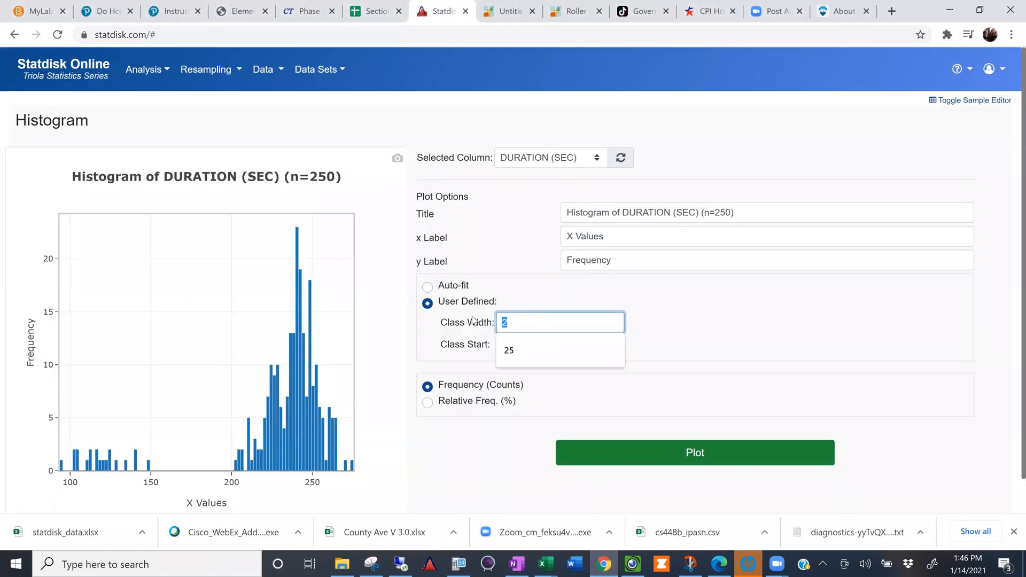
{"action": "type", "text": "10"}
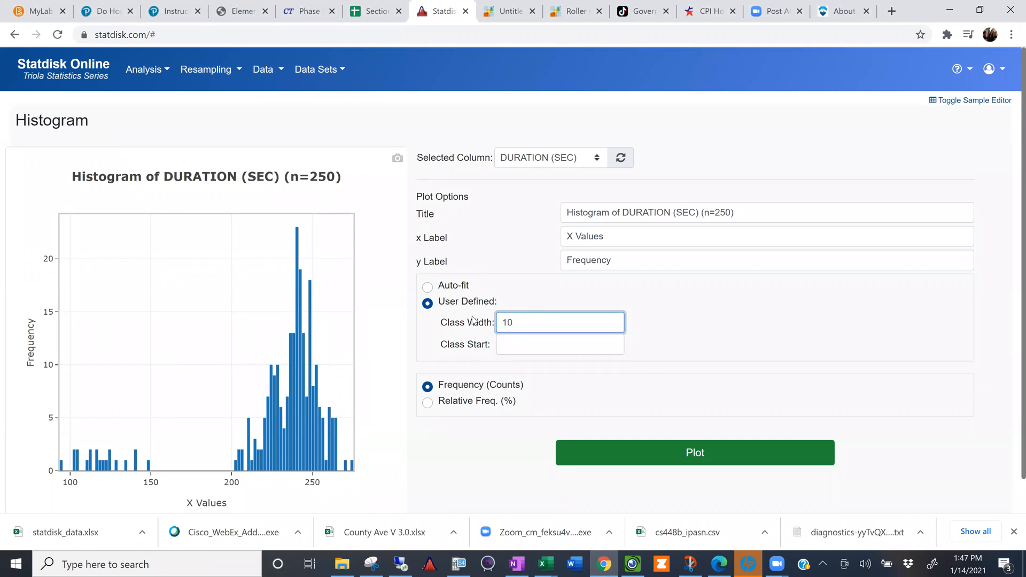
{"action": "left_click", "coordinate": [537, 345]}
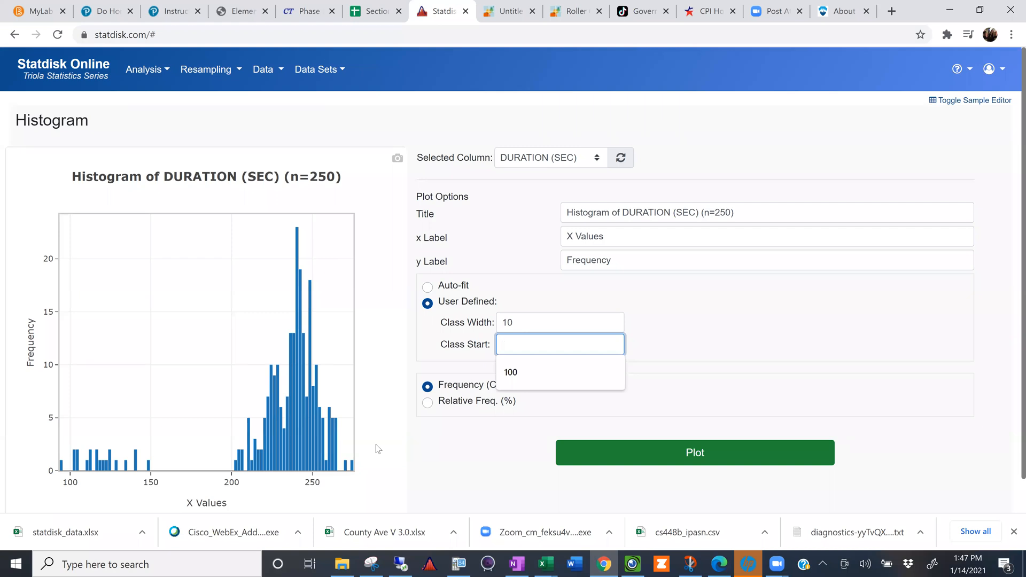
{"action": "type", "text": "200"}
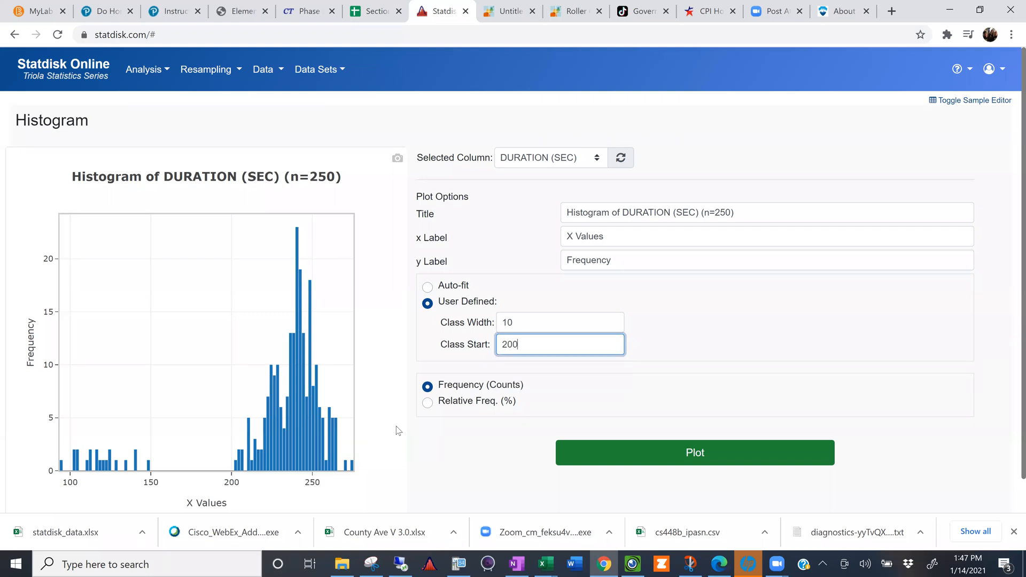
{"action": "left_click", "coordinate": [677, 338]}
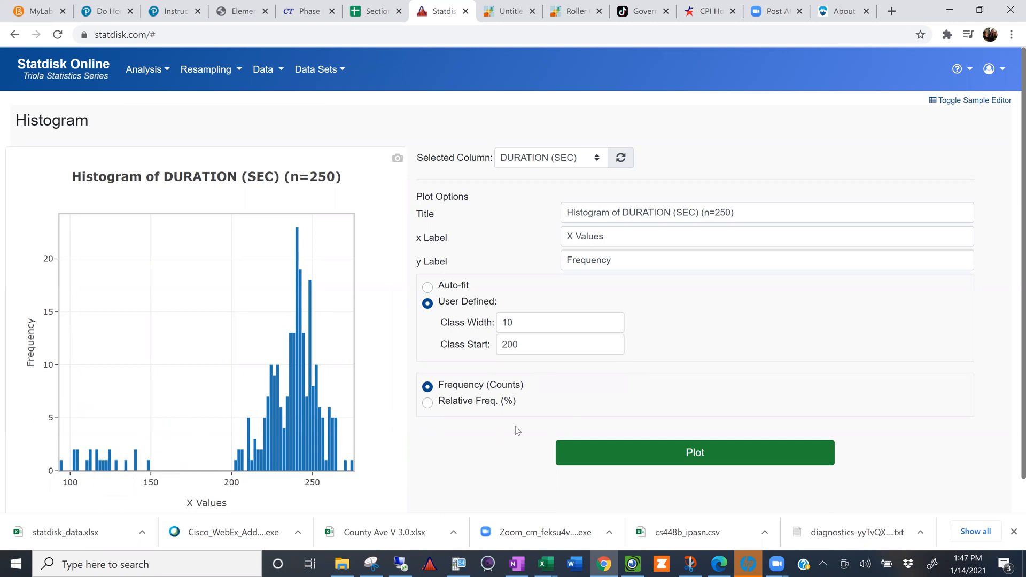
{"action": "left_click", "coordinate": [578, 454]}
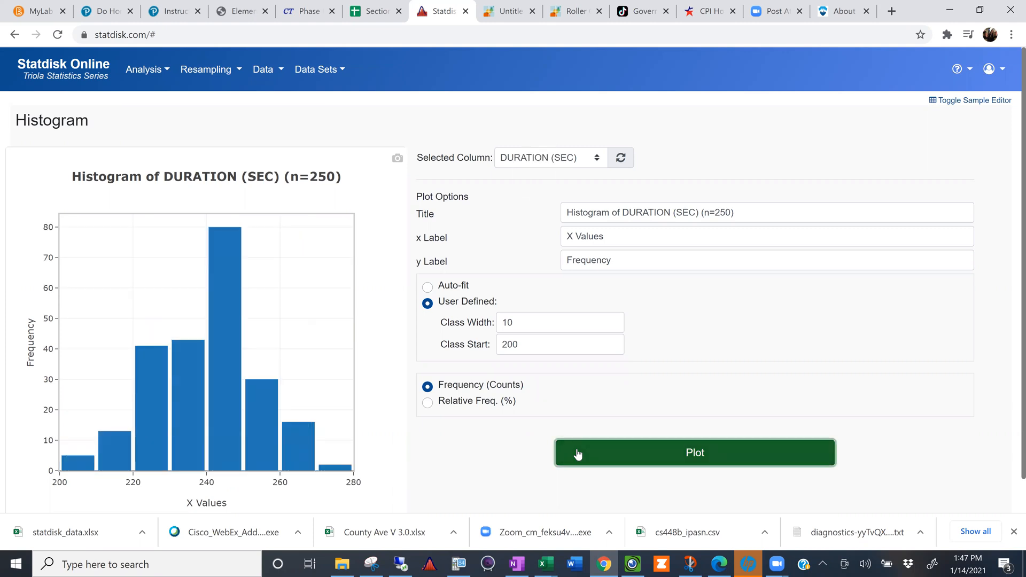
Set the class width to 15, replot the histogram, and inspect the ranges and counts of its bars
{"action": "left_click_drag", "start_coordinate": [515, 322], "coordinate": [484, 320]}
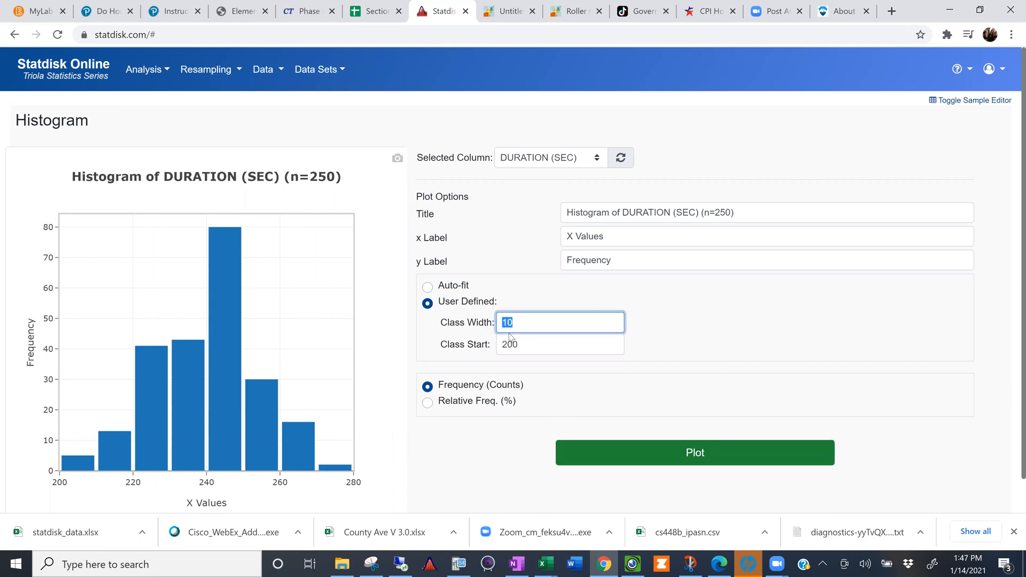
{"action": "type", "text": "15"}
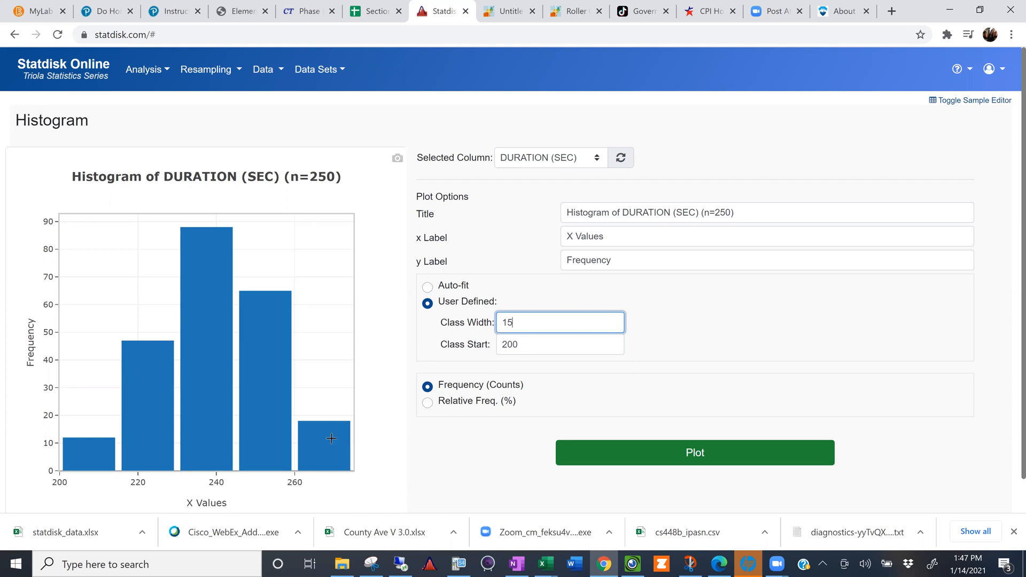
{"action": "mouse_move", "coordinate": [325, 433]}
{"action": "mouse_move", "coordinate": [267, 311]}
{"action": "mouse_move", "coordinate": [86, 432]}
{"action": "mouse_move", "coordinate": [130, 241]}
{"action": "mouse_move", "coordinate": [197, 243]}
Change the histogram to relative frequency (%), replot it, and inspect the bars
{"action": "left_click", "coordinate": [427, 406]}
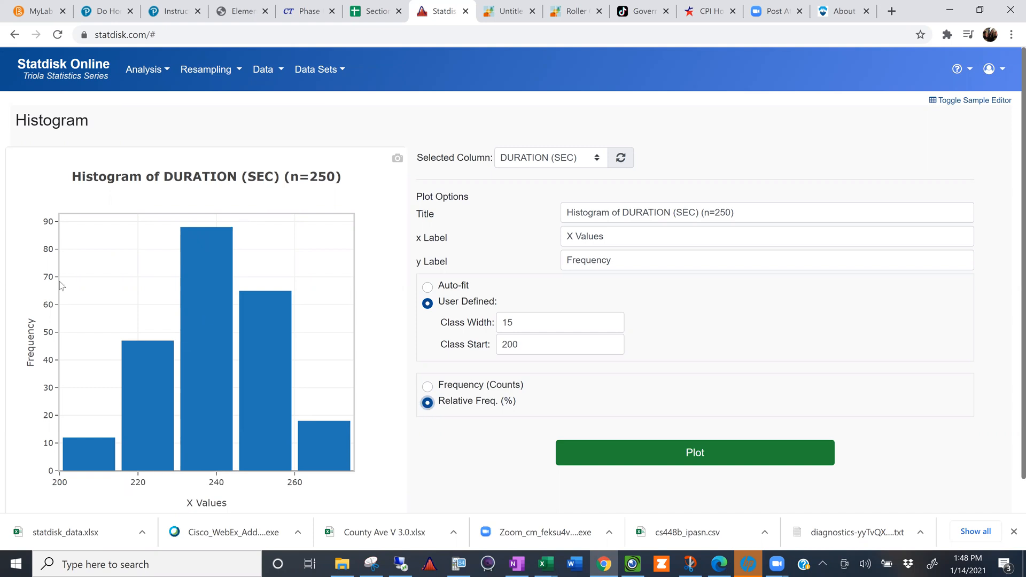
{"action": "left_click", "coordinate": [679, 462]}
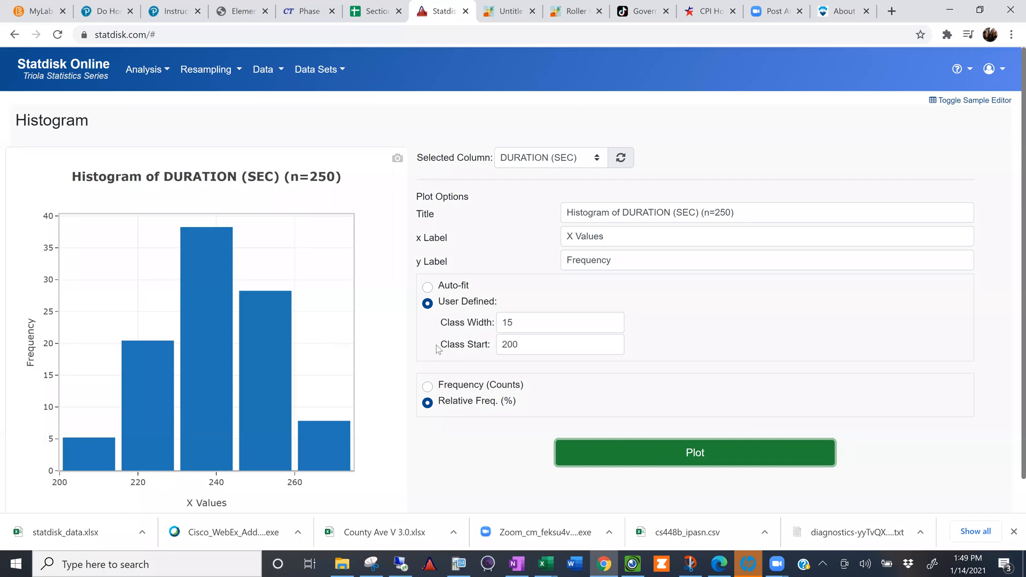
{"action": "mouse_move", "coordinate": [248, 274]}
Switch to OneNote and open the "Common Shapes of Histograms" page in section 2.2
{"action": "left_click", "coordinate": [518, 564]}
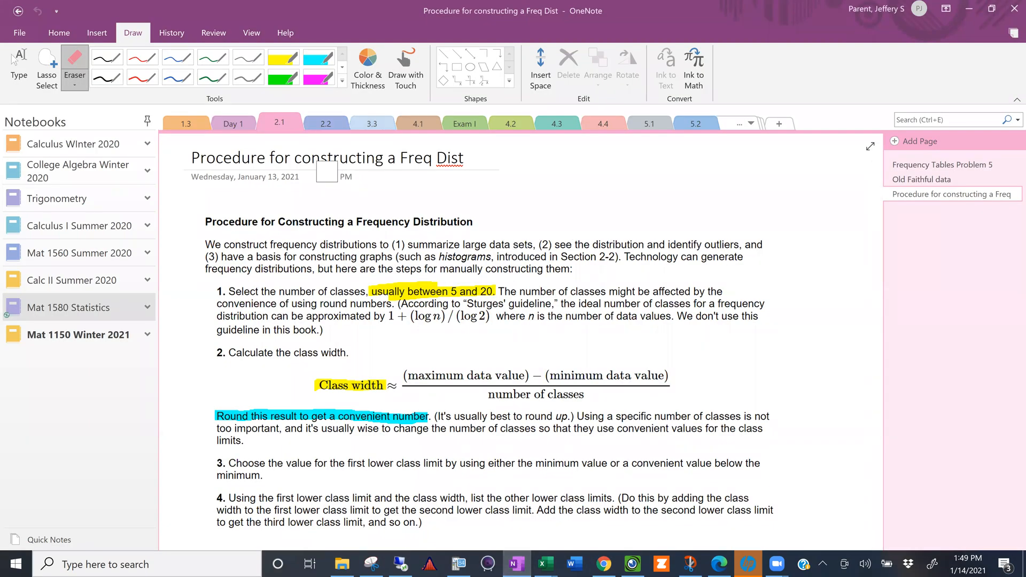
{"action": "left_click", "coordinate": [326, 123]}
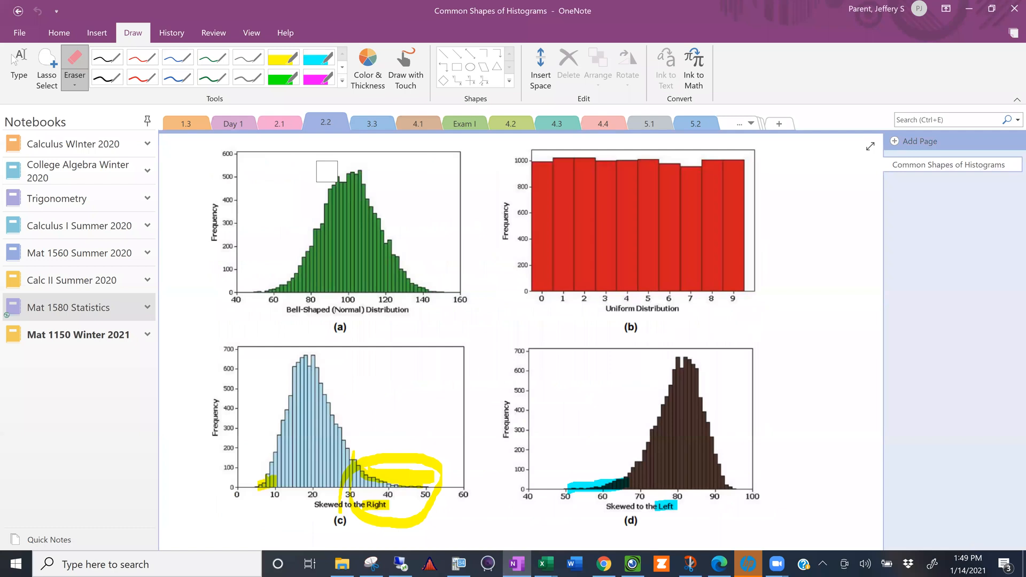